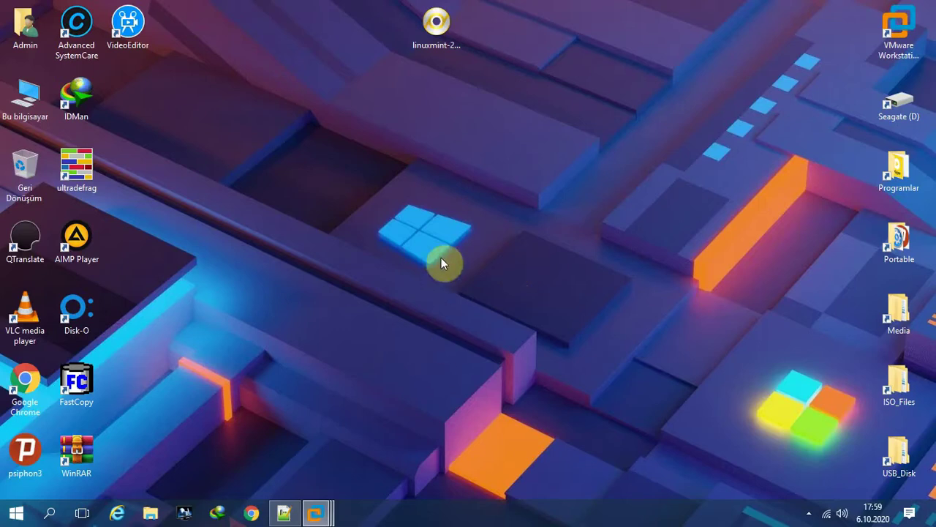
Open the linuxmint-20-cinnamon-64bit ISO from the desktop in PowerISO
left_click(436, 30)
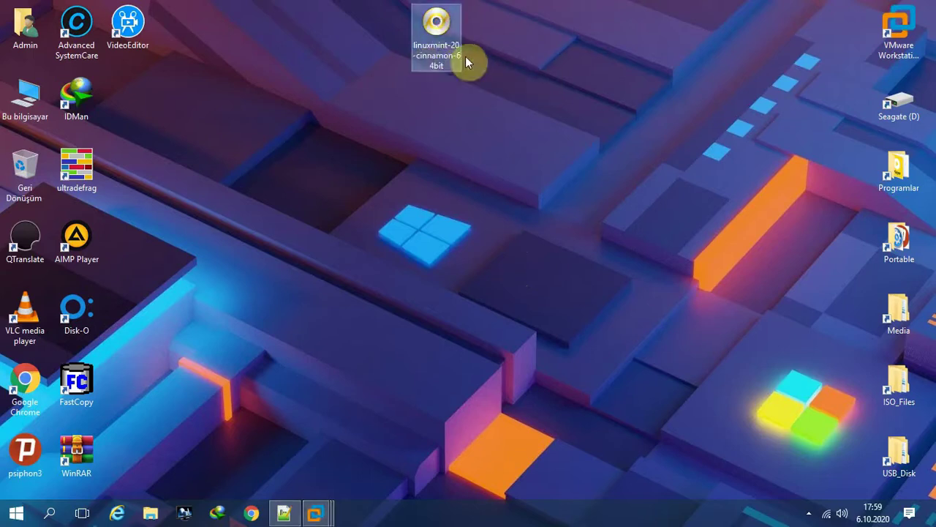
right_click(445, 51)
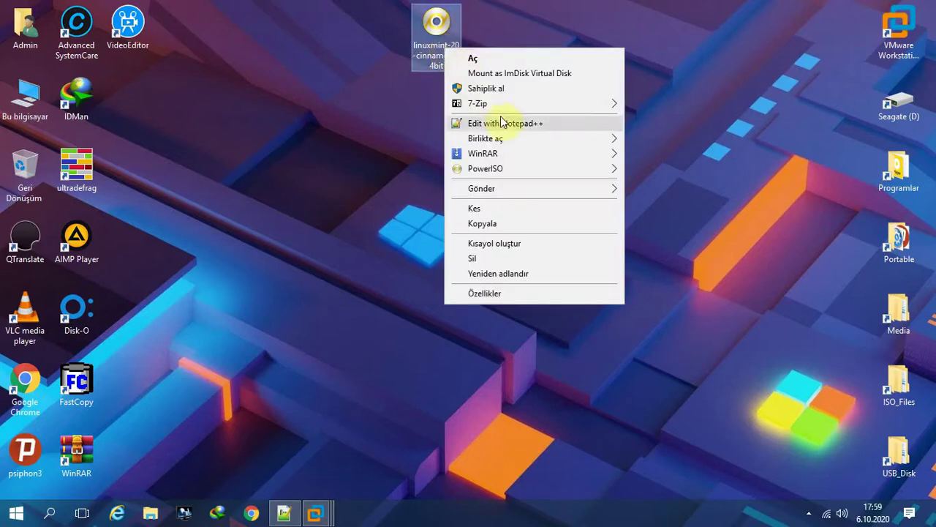
mouse_move(453, 141)
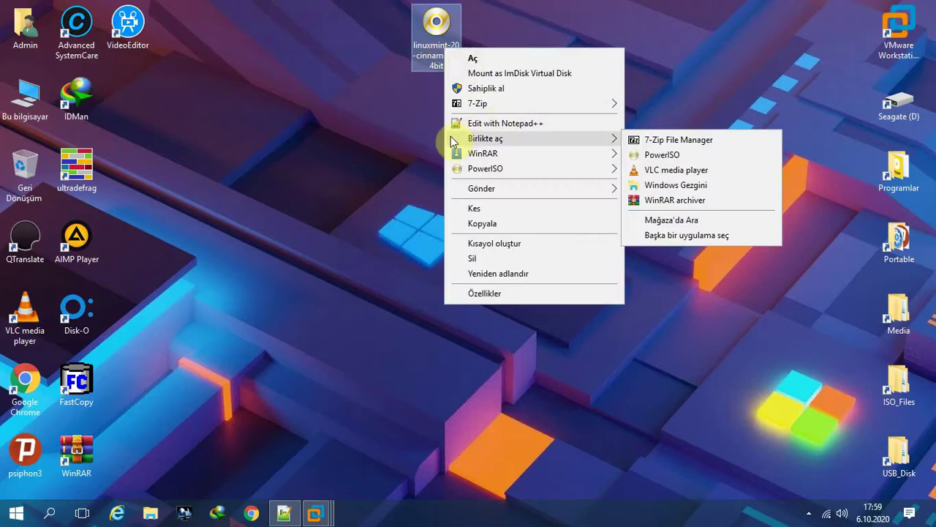
left_click(655, 155)
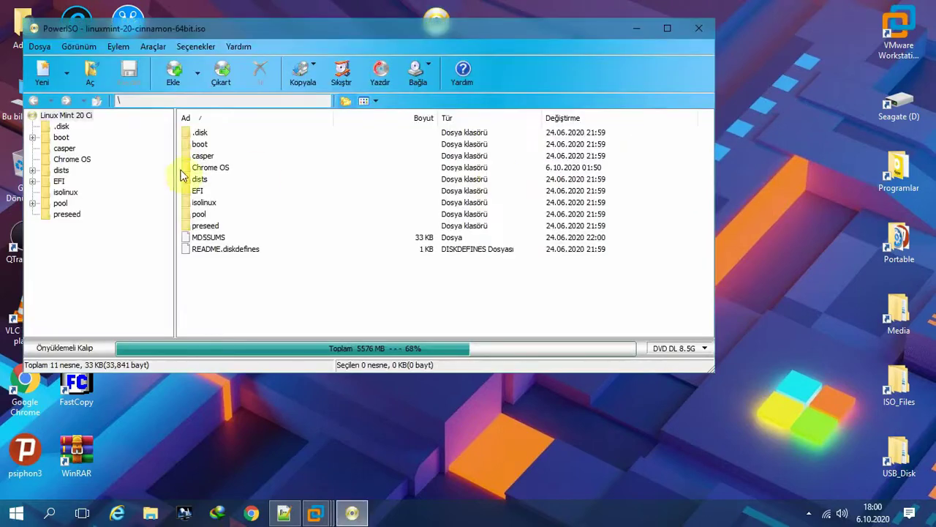
Examine the files in the image's Chrome OS folder, including install.sh, and close PowerISO
left_click(194, 170)
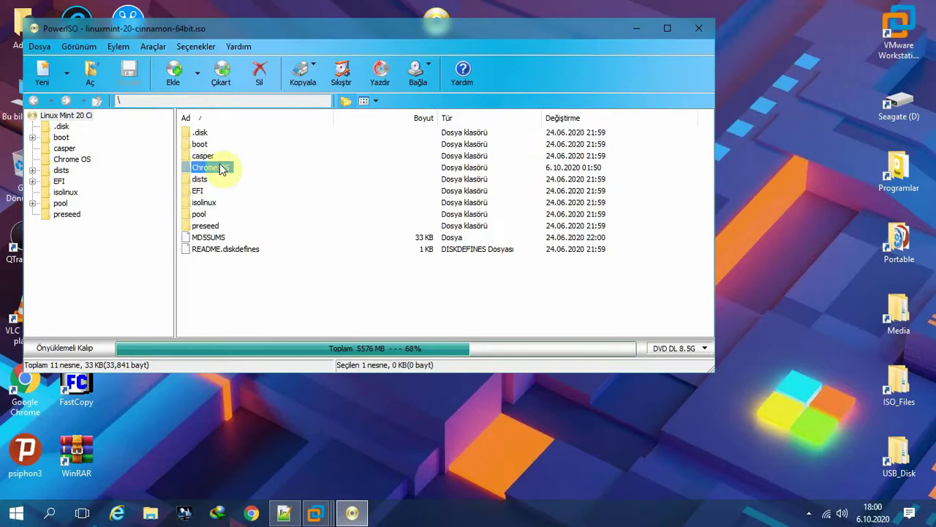
left_click(223, 170)
double_click(223, 169)
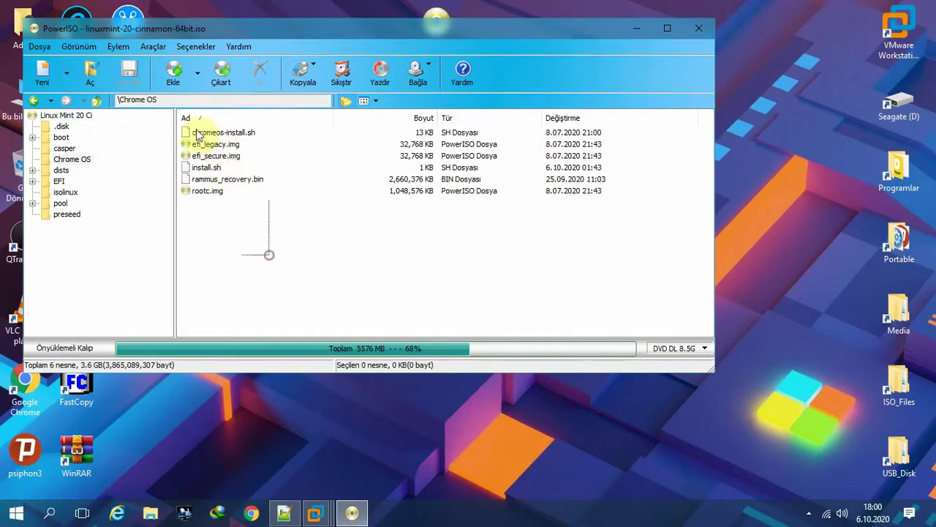
left_click_drag(267, 251, 187, 126)
left_click(210, 168)
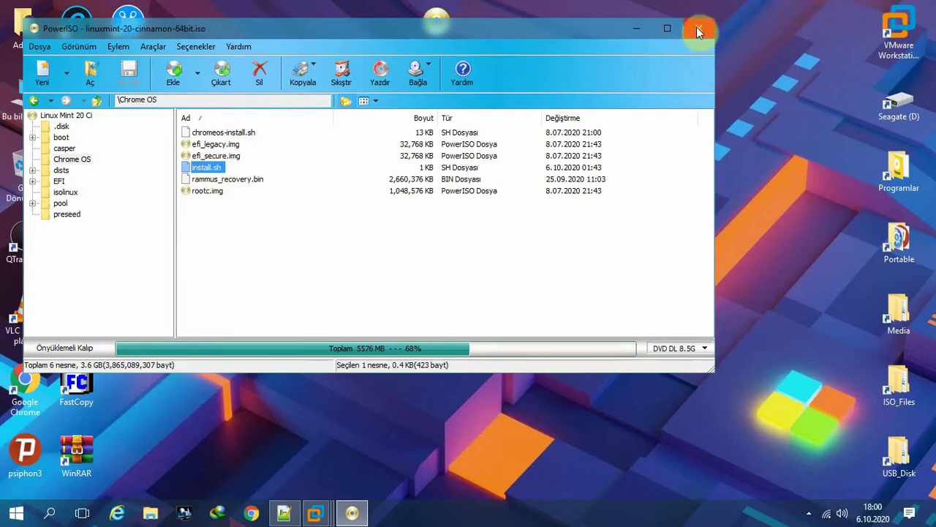
left_click_drag(543, 25, 581, 25)
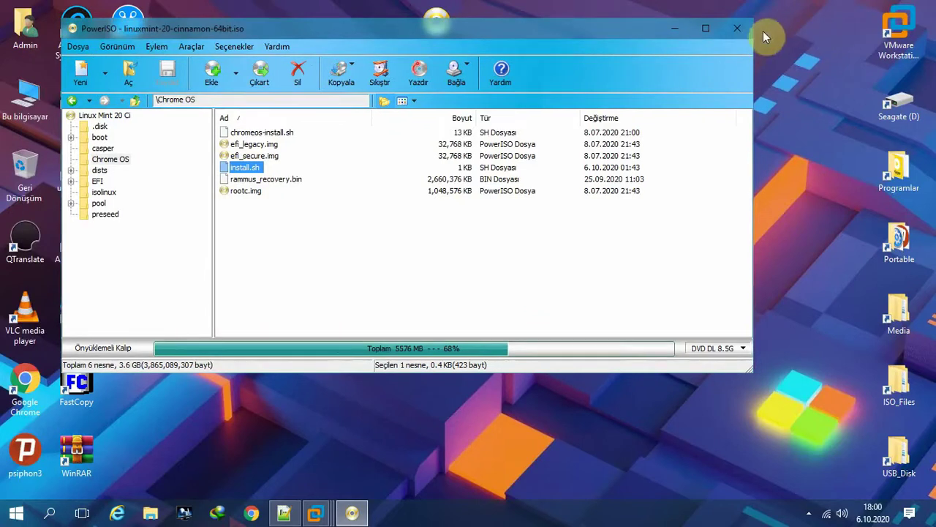
left_click(739, 29)
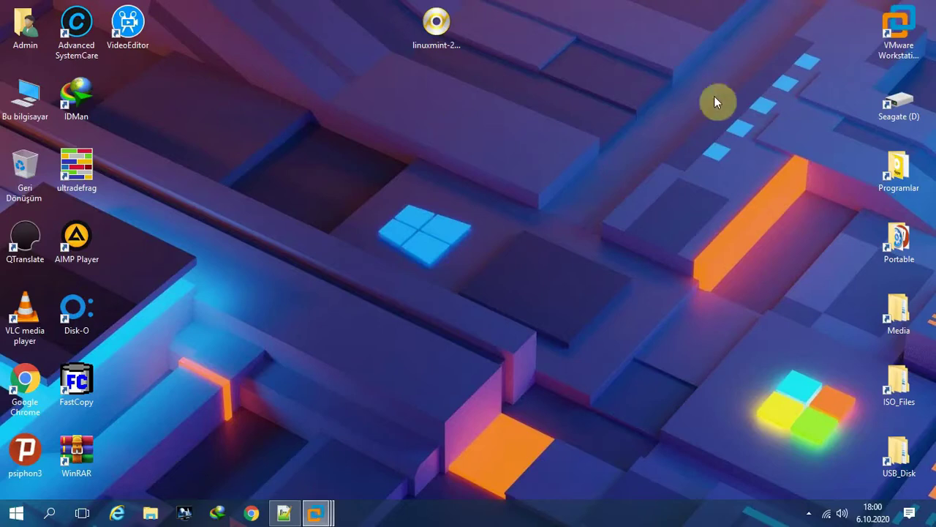
Switch to VMware Workstation and start a new virtual machine with Workstation 16.x compatibility and Linux Ubuntu as the guest system
left_click(895, 44)
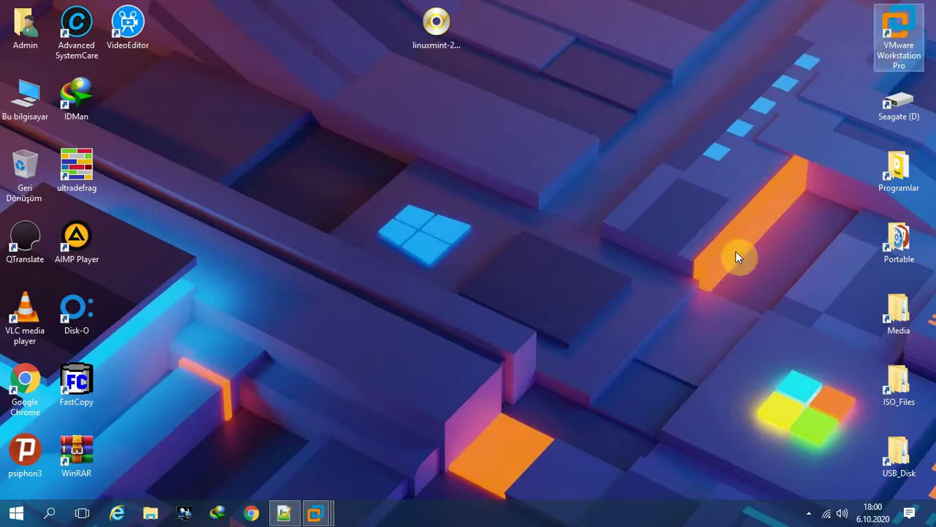
left_click(315, 512)
left_click(105, 445)
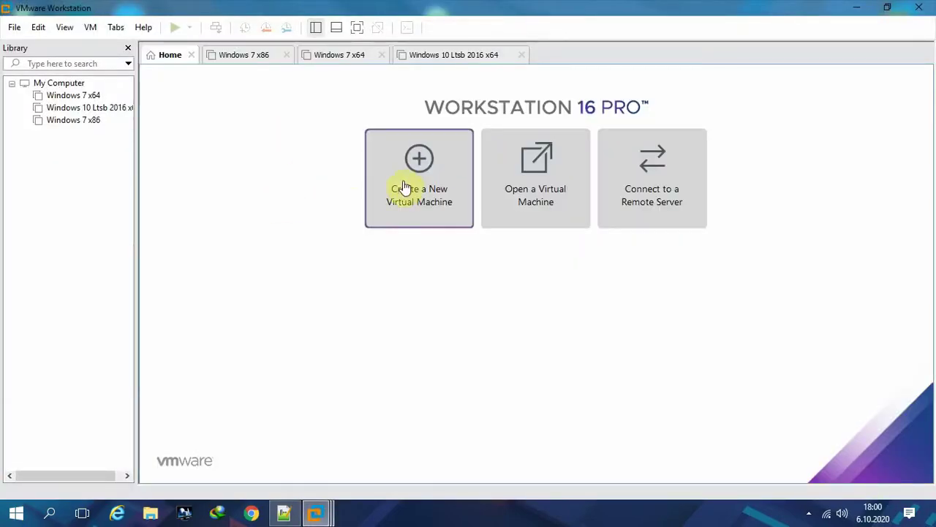
left_click(403, 189)
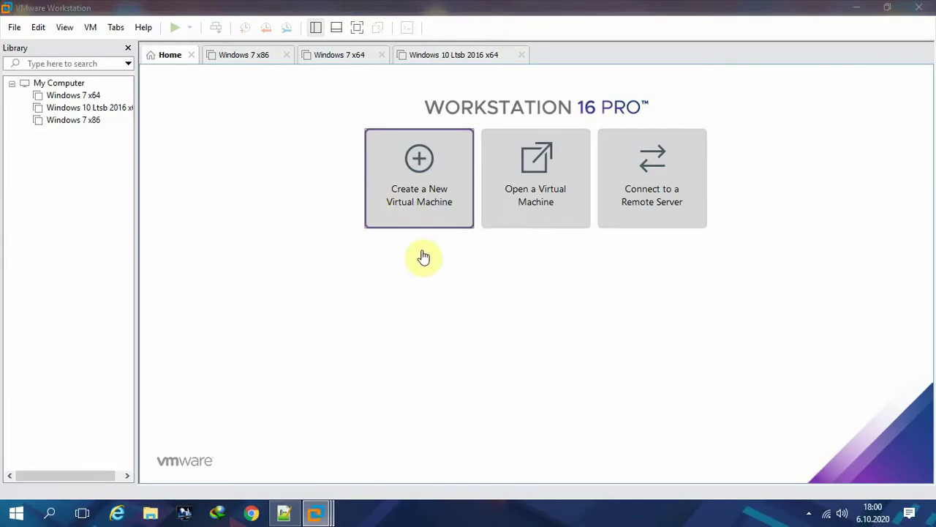
left_click(531, 381)
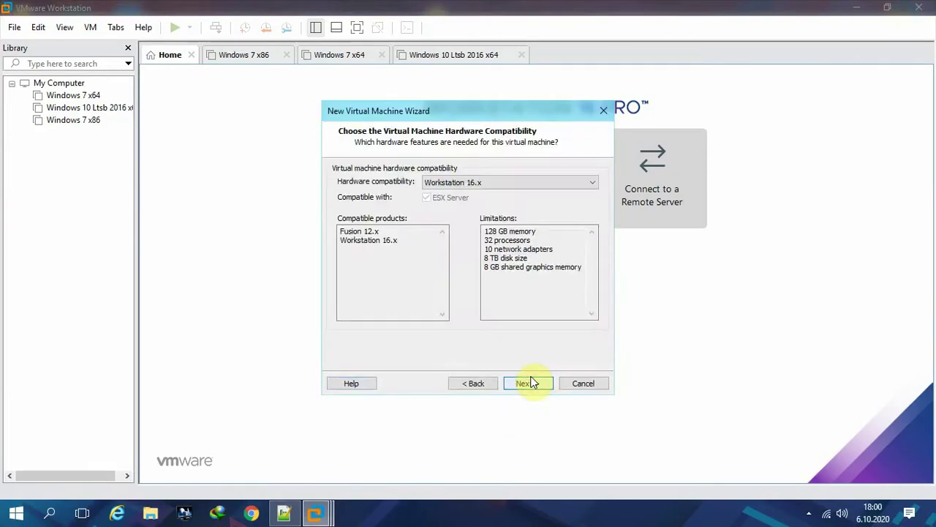
left_click(530, 382)
left_click(531, 382)
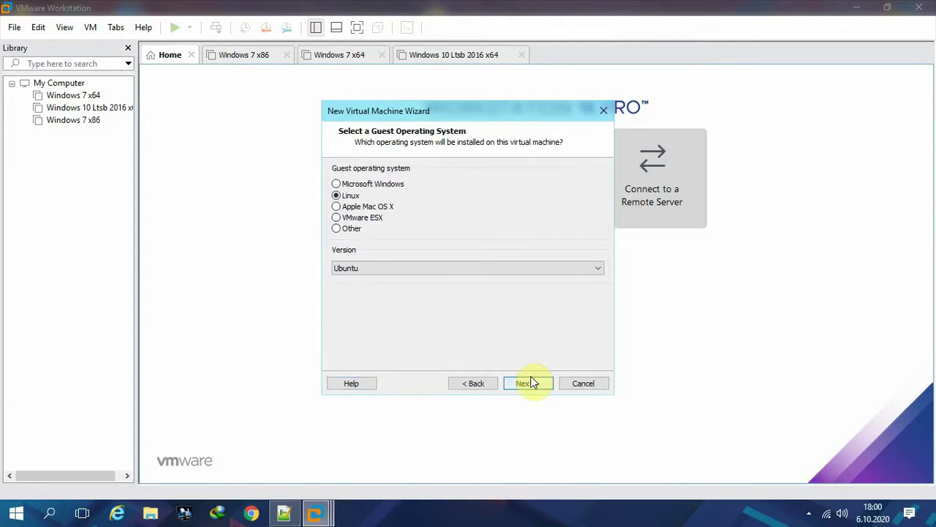
left_click(525, 382)
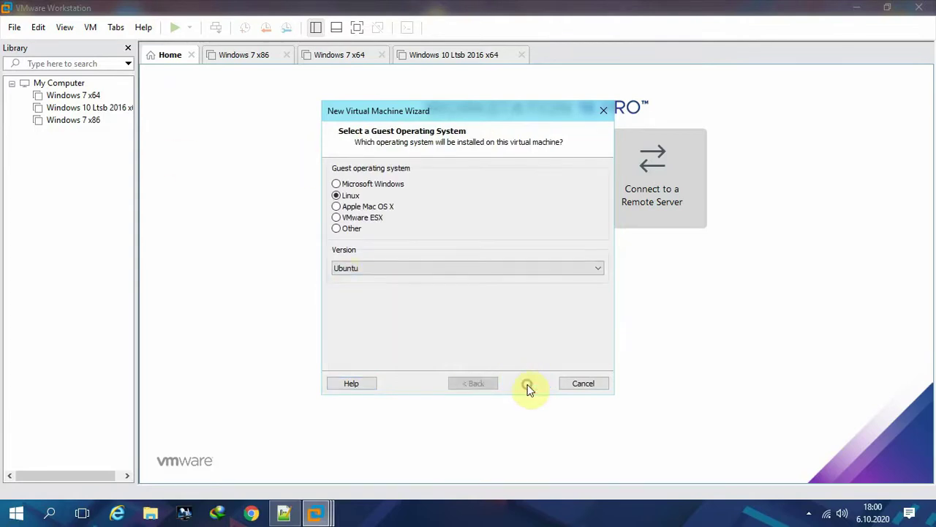
Name the virtual machine "Chrome kurulumu" and accept 2 processors with 1 core each
type("Chrome kurulumu")
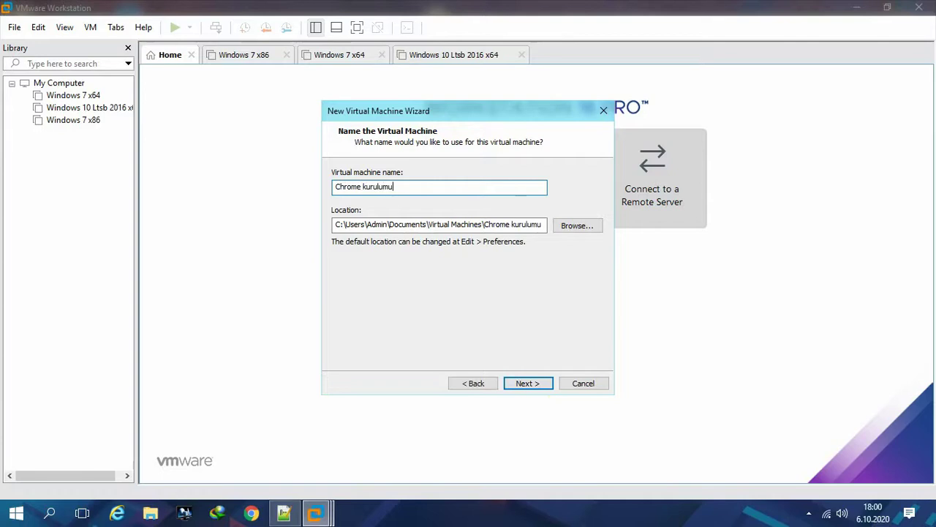
key("Return")
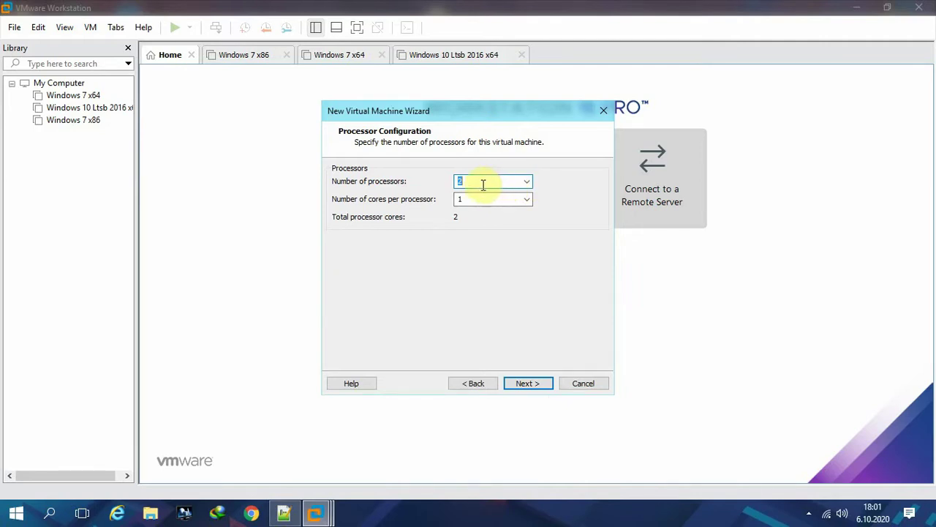
left_click(524, 383)
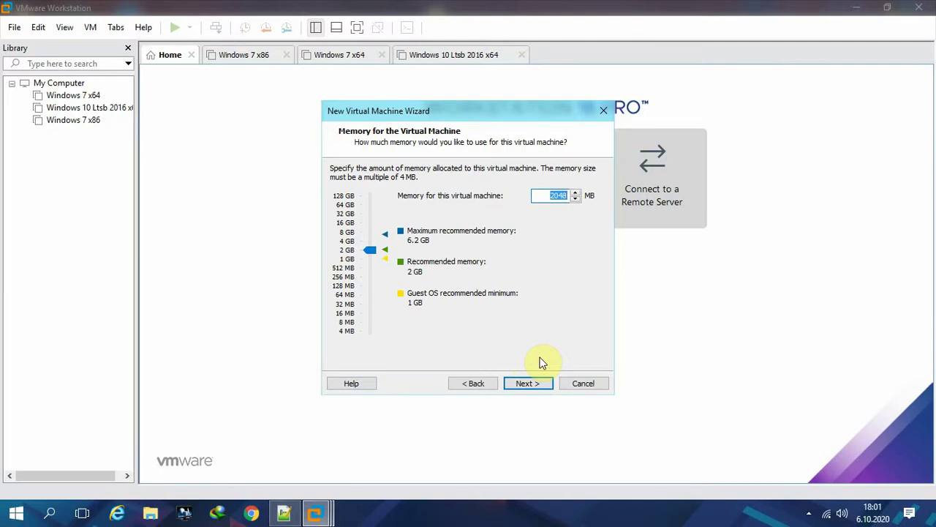
Allocate 3000 MB of memory to the virtual machine and accept NAT networking
type("3000")
key("Return")
key("Return")
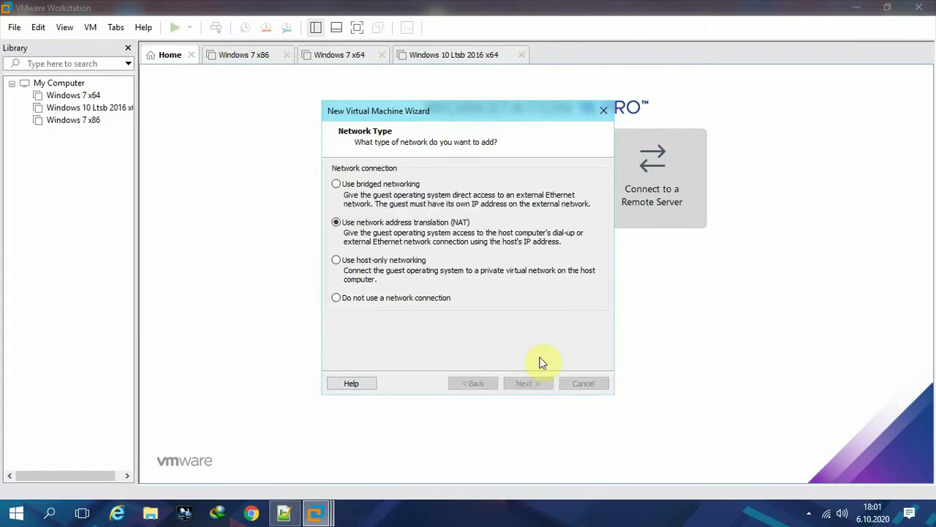
Accept a 20 GB virtual disk split into multiple files and finish creating the virtual machine
key("Return")
key("Return")
key("Return")
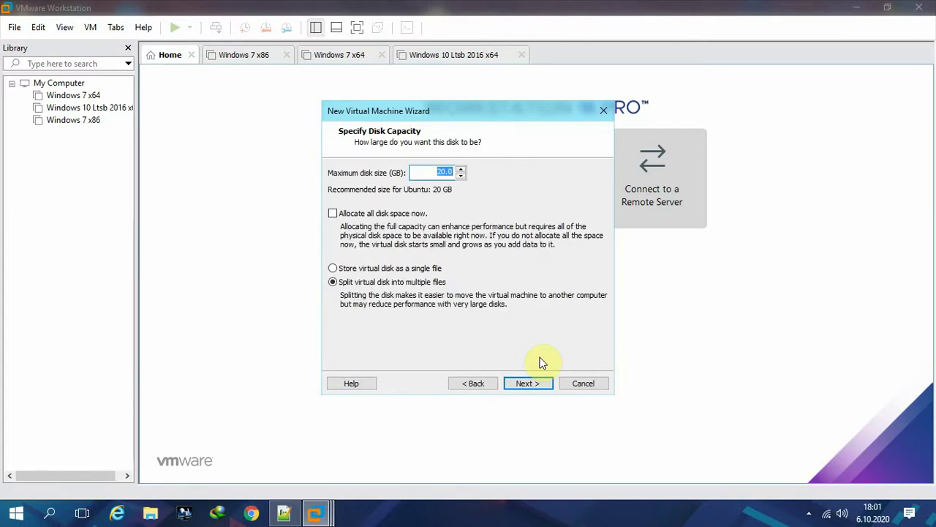
key("Return")
key("Return")
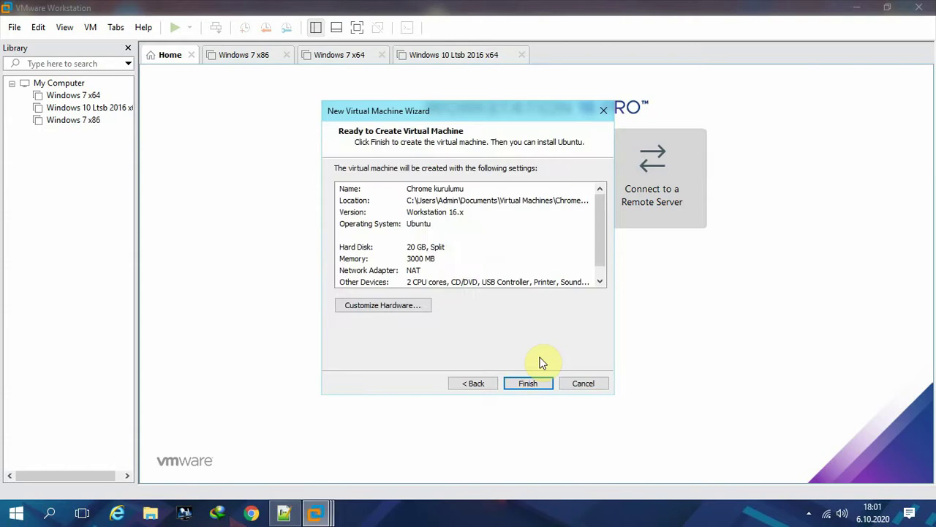
key("Return")
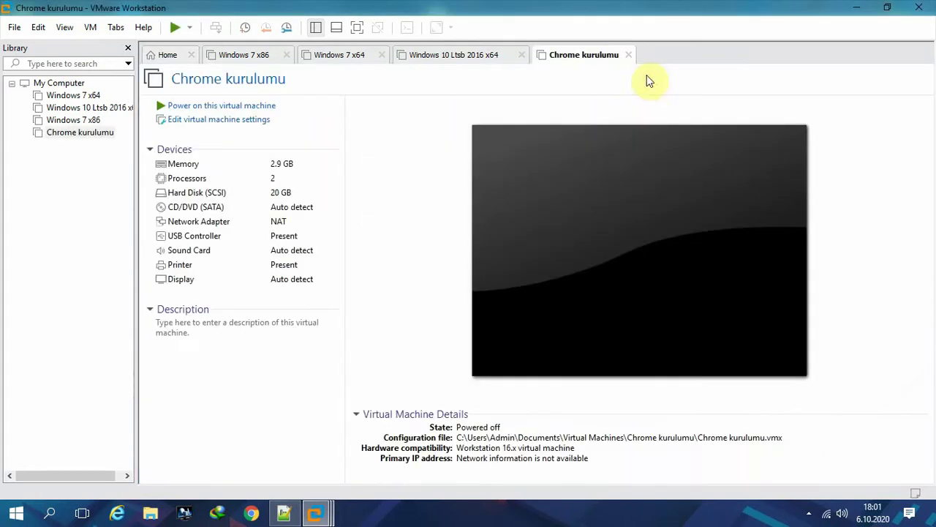
Rename the new virtual machine as "ChromeOS kurulumu" in its general settings
right_click(597, 64)
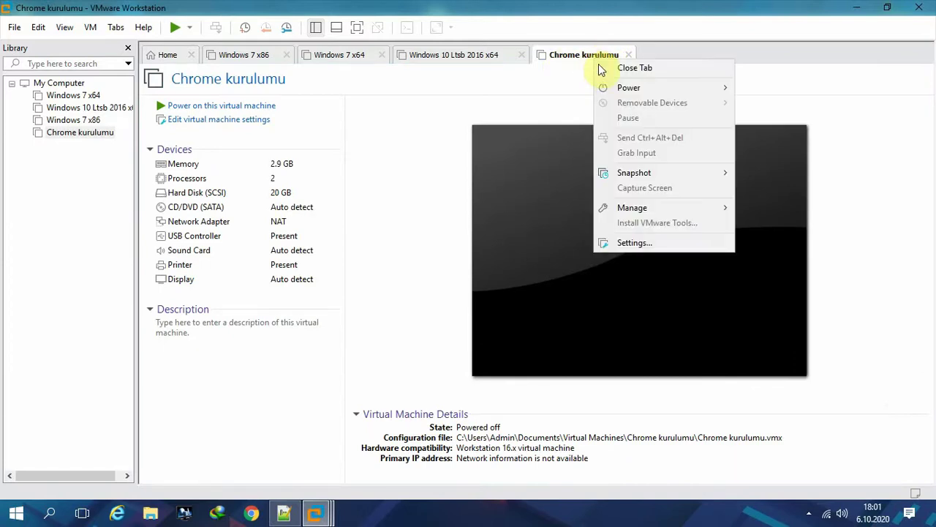
mouse_move(627, 208)
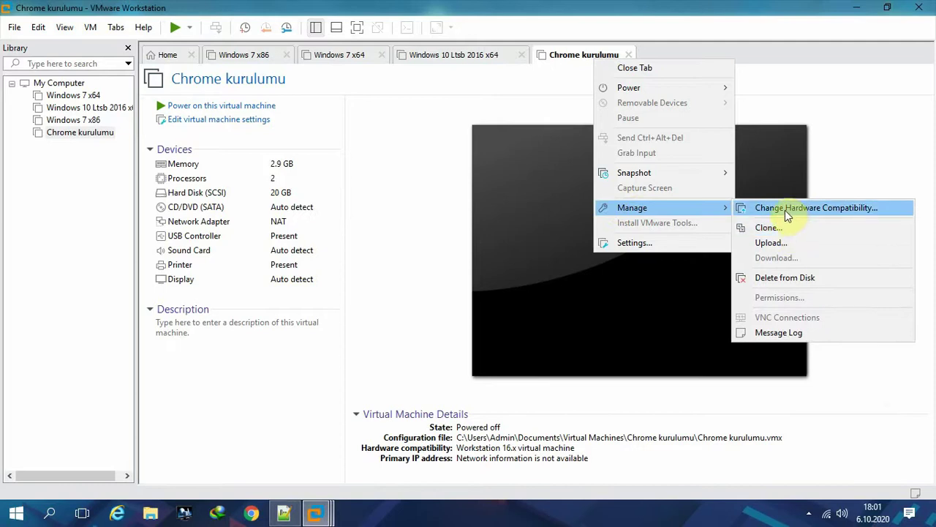
left_click(648, 241)
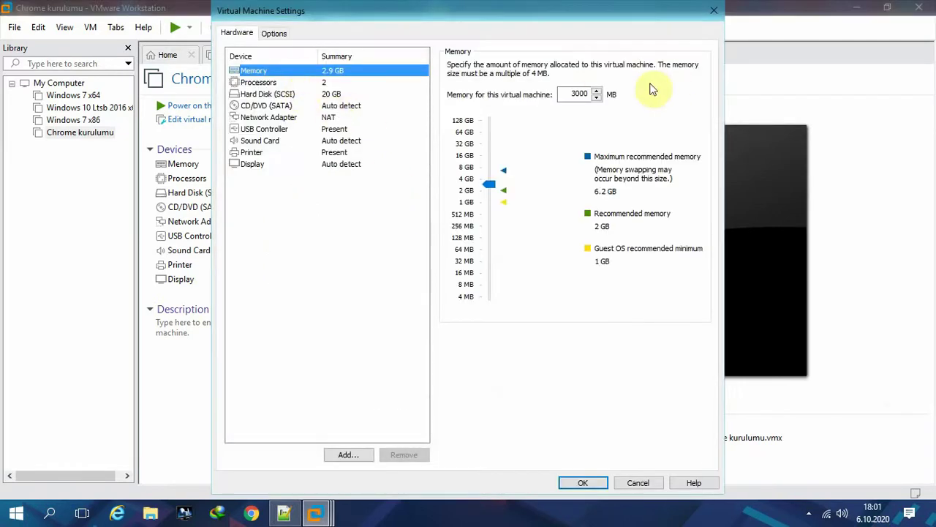
left_click(274, 33)
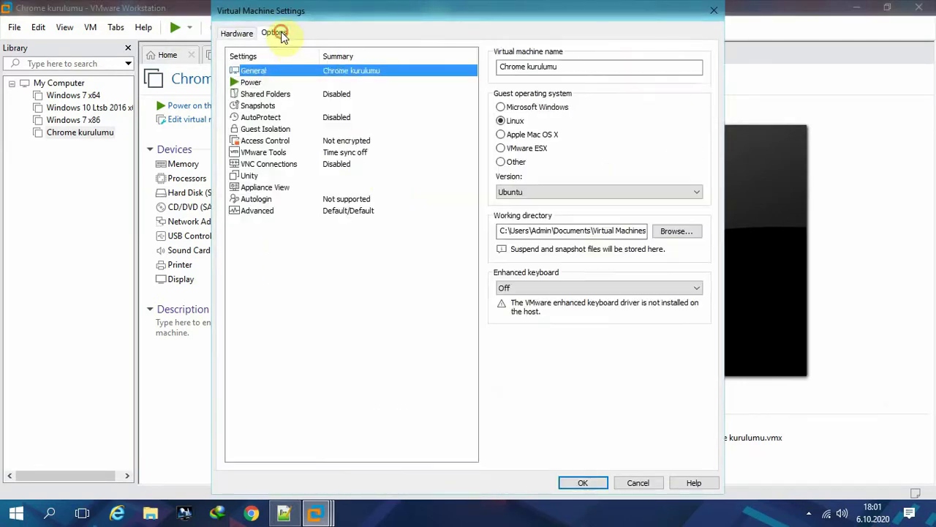
left_click(522, 66)
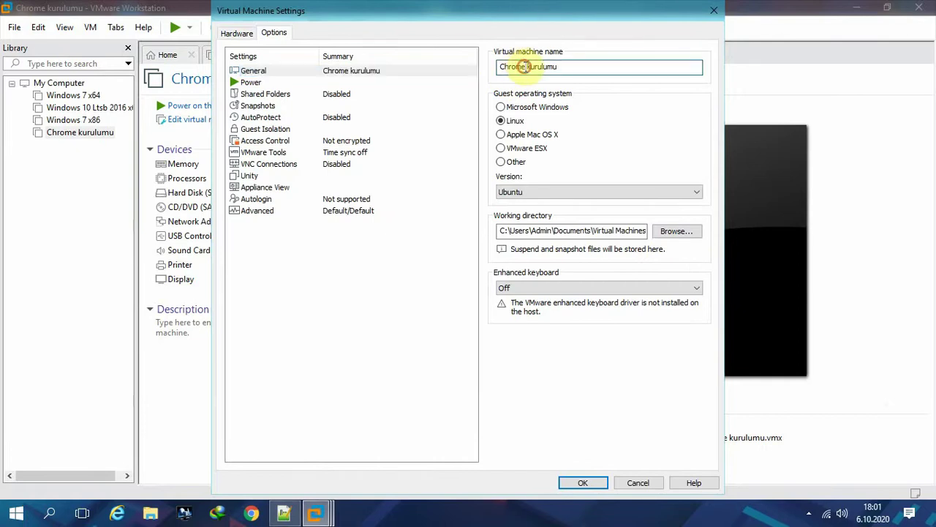
type("OS")
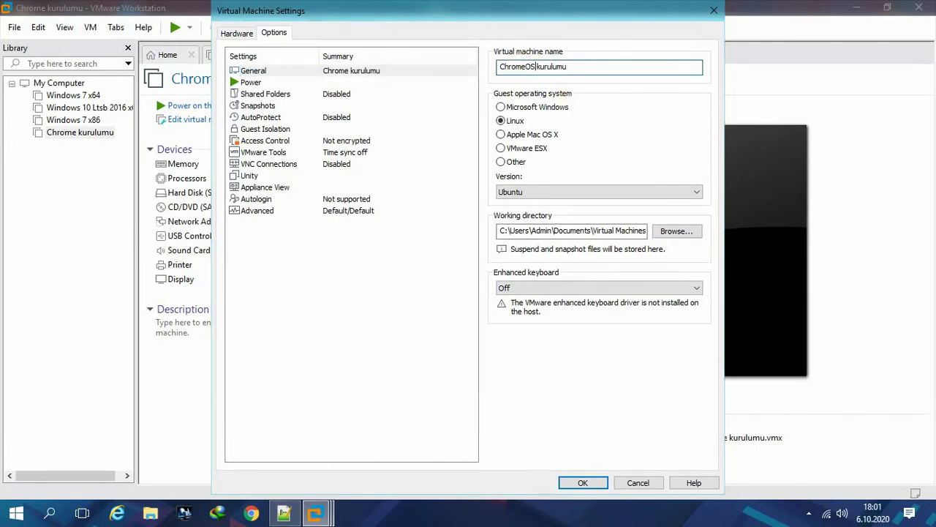
Attach the desktop's linuxmint-20-cinnamon-64bit ISO to the CD/DVD drive, save the settings and power on the virtual machine
left_click(236, 32)
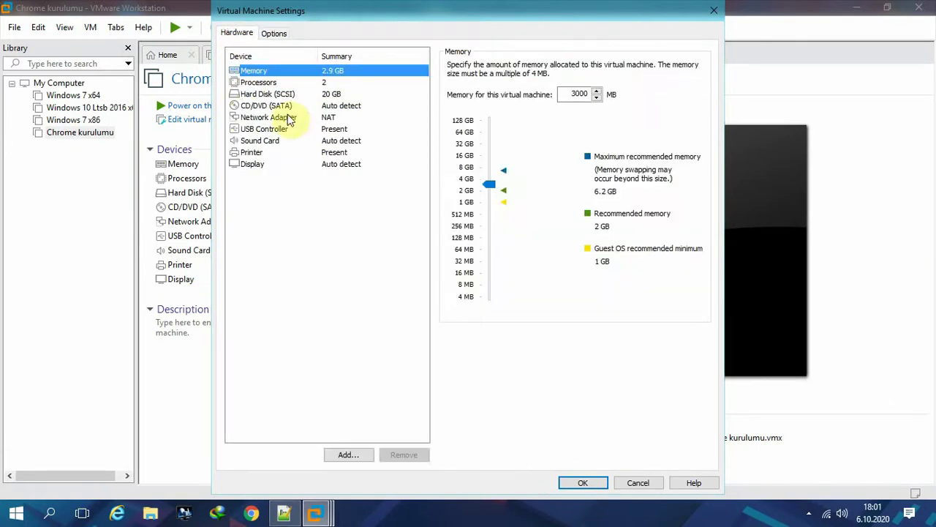
left_click(292, 105)
left_click(933, 512)
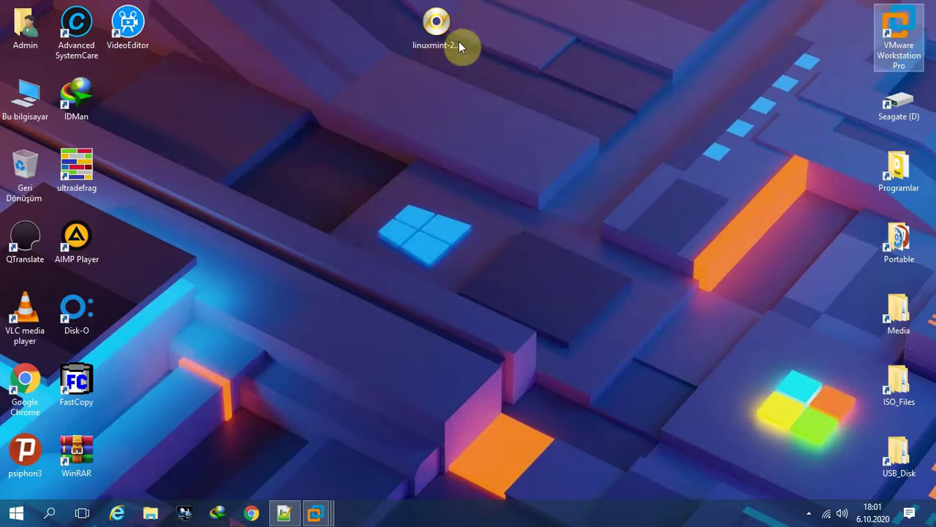
left_click(322, 510)
left_click(681, 167)
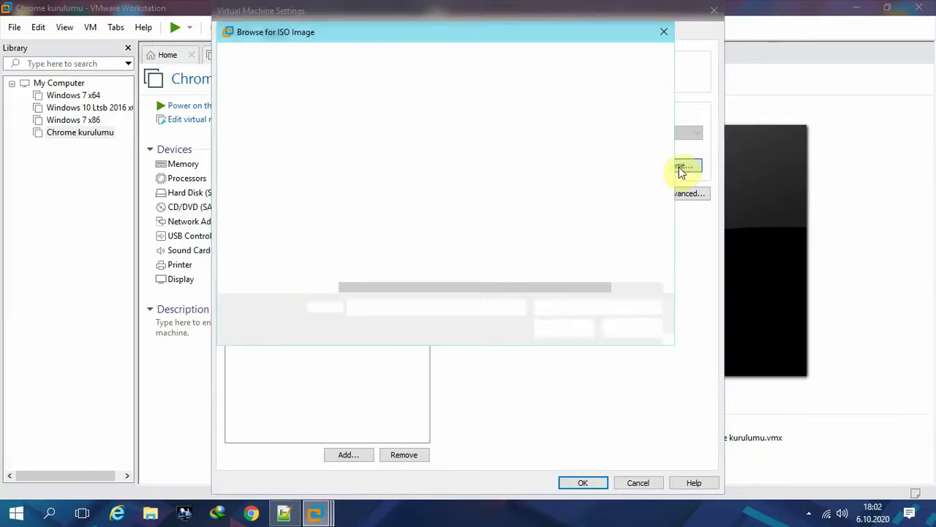
left_click(272, 123)
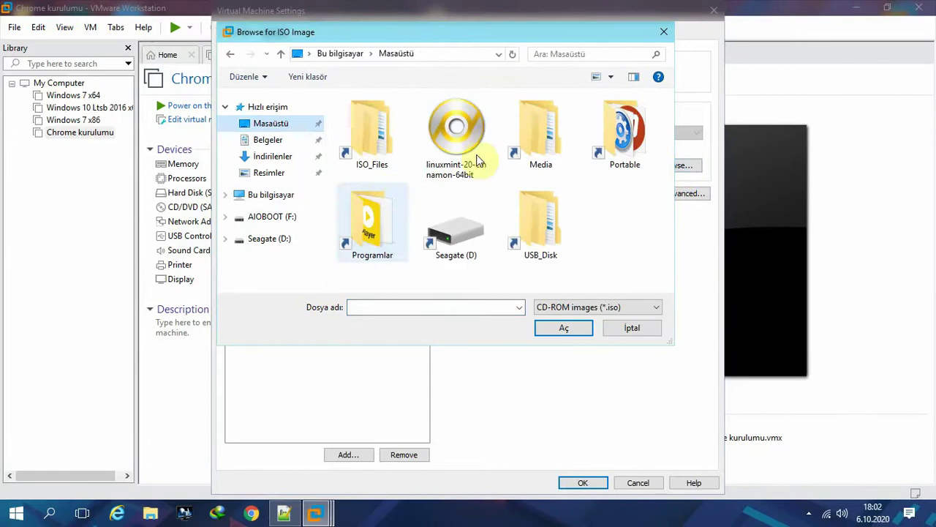
left_click(477, 159)
left_click(564, 327)
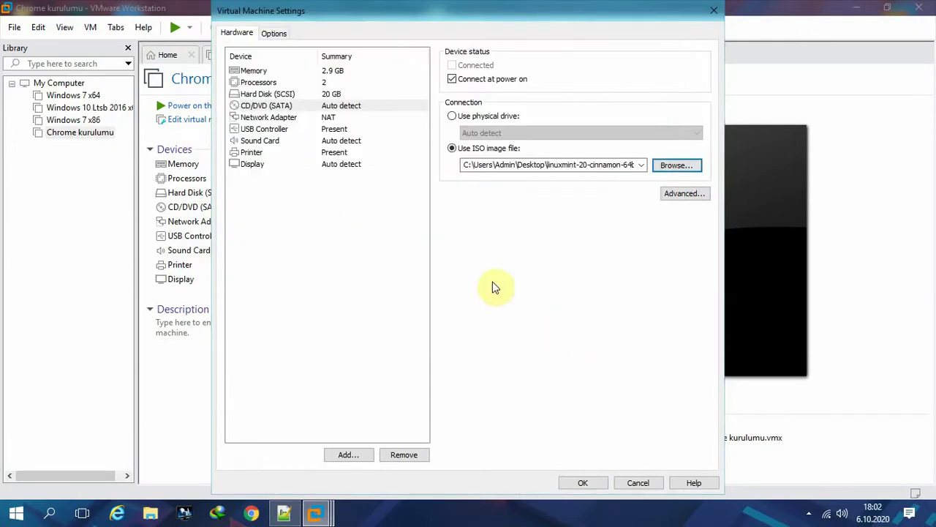
left_click(581, 482)
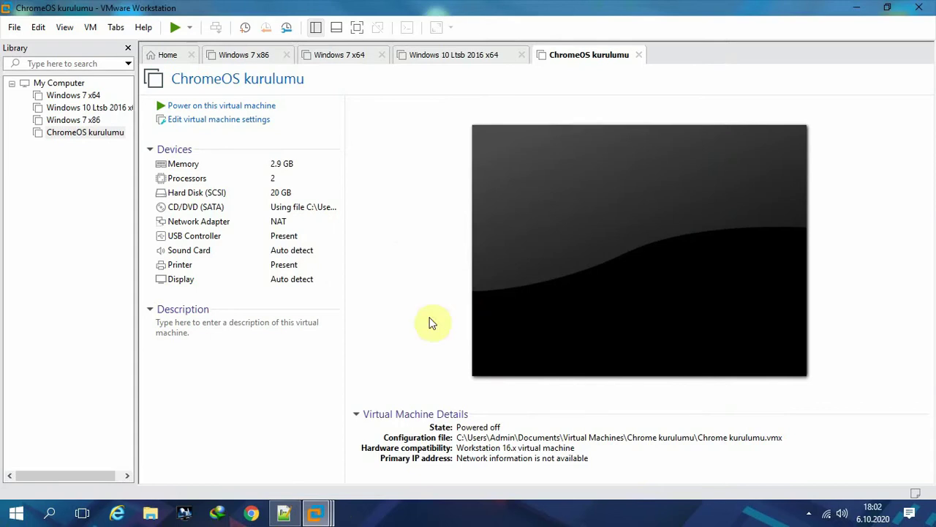
left_click(176, 29)
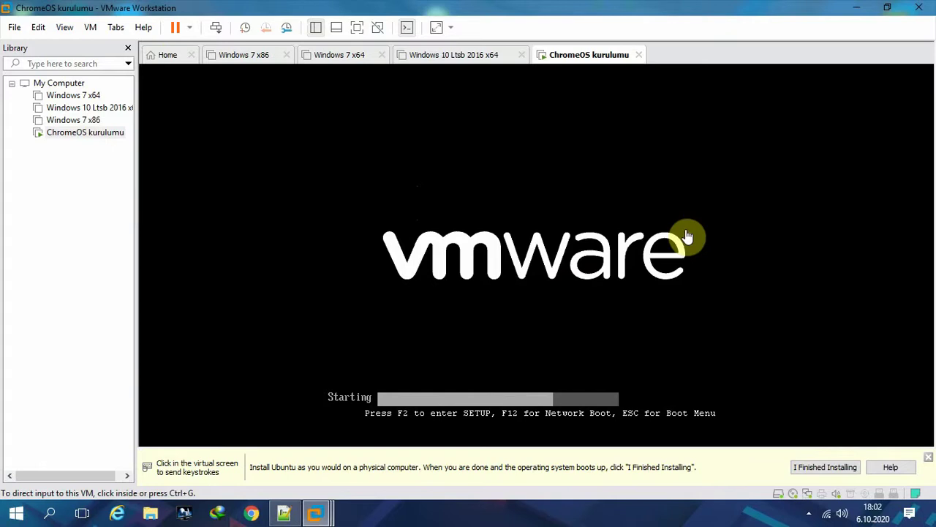
Boot the virtual machine with Start Linux Mint and display it in full screen
left_click(724, 240)
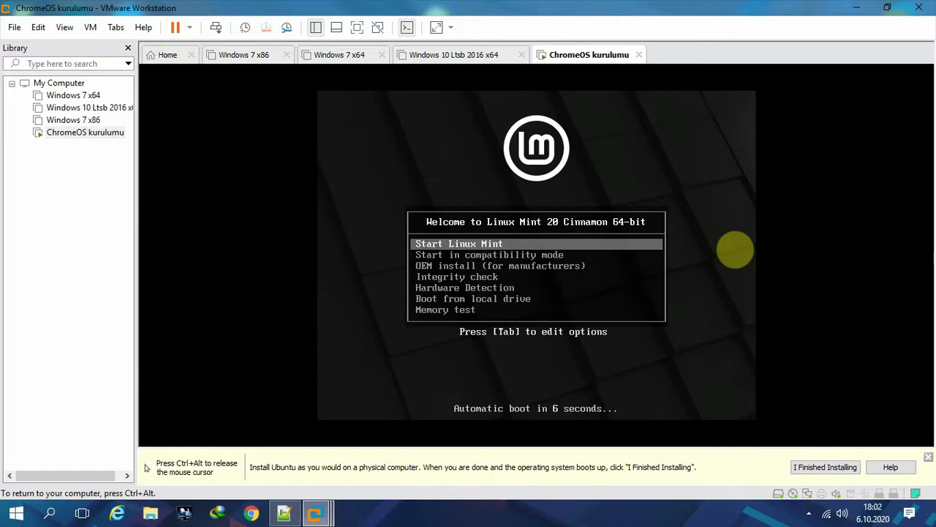
key("Up")
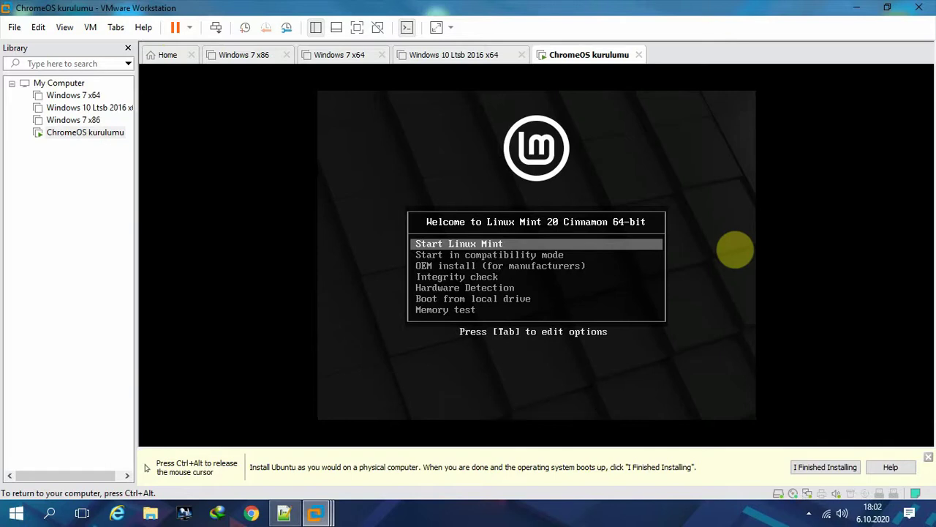
key("Return")
key("ctrl+alt")
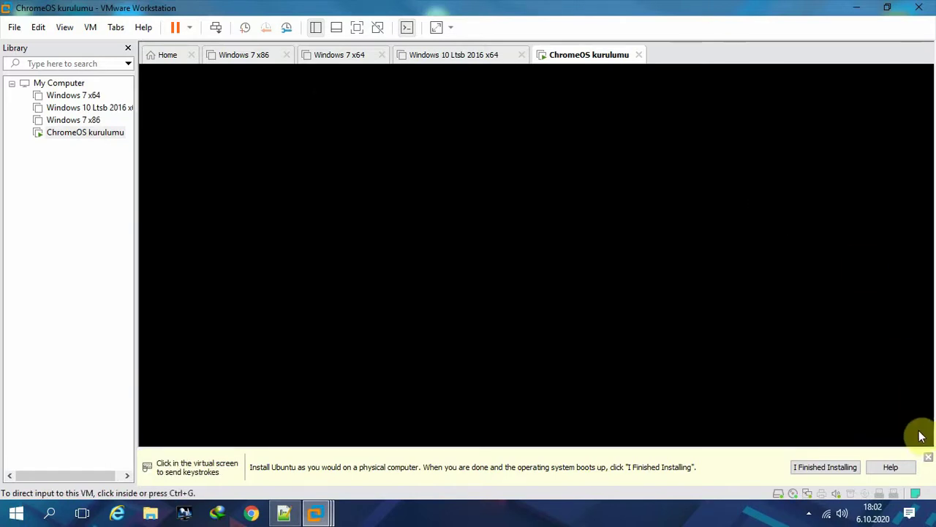
left_click(357, 27)
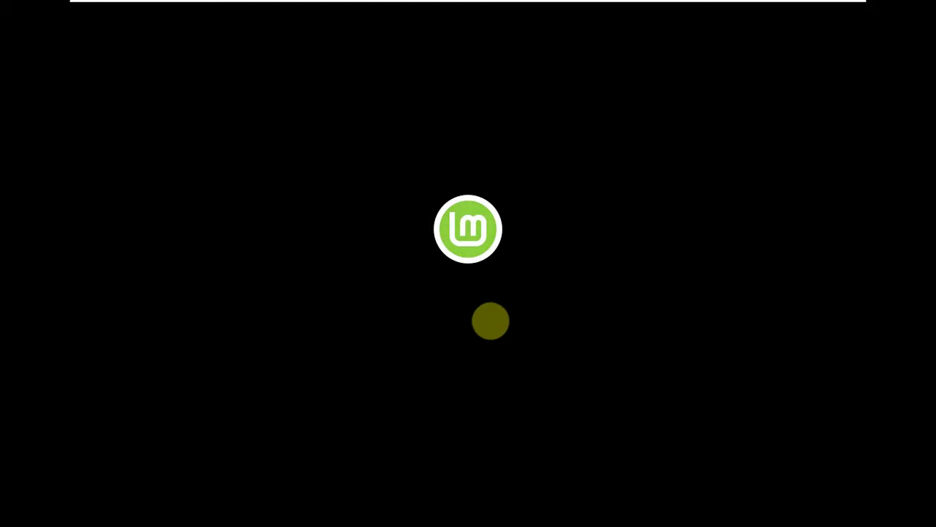
left_click(821, 8)
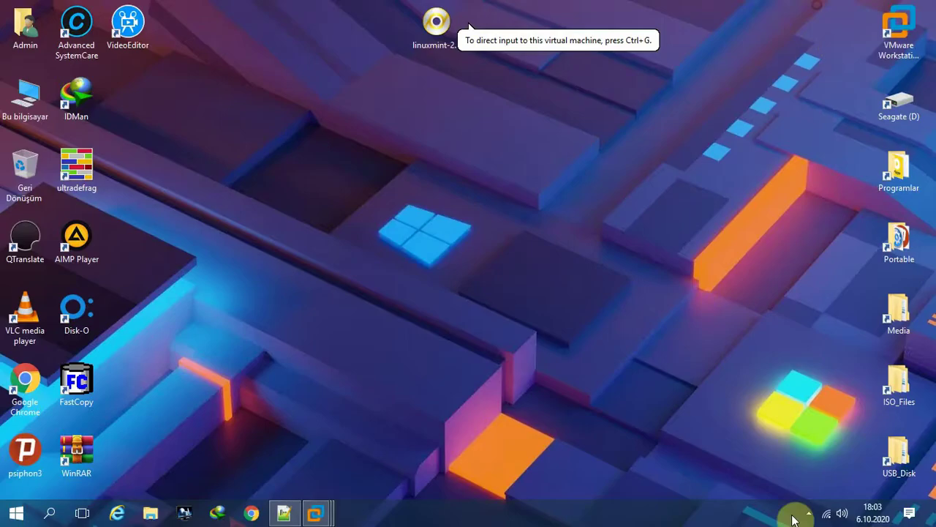
left_click(808, 513)
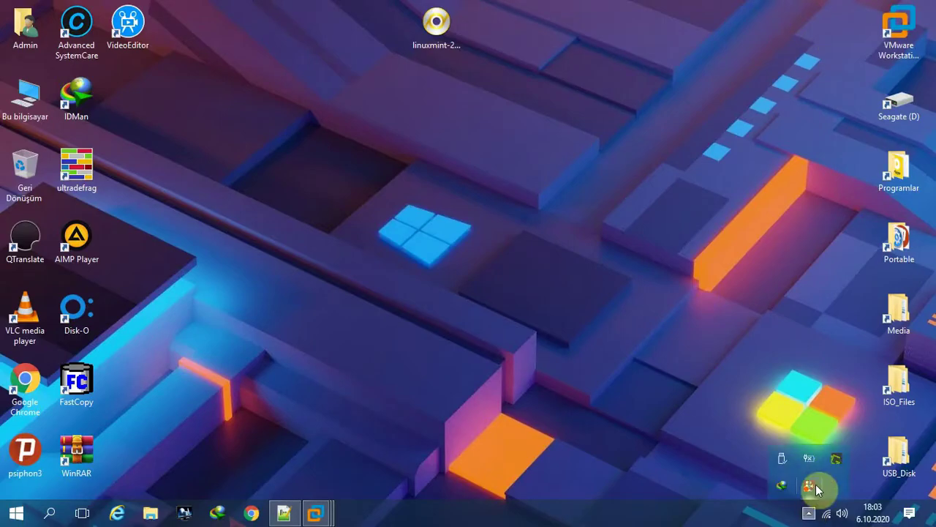
right_click(817, 487)
left_click(825, 335)
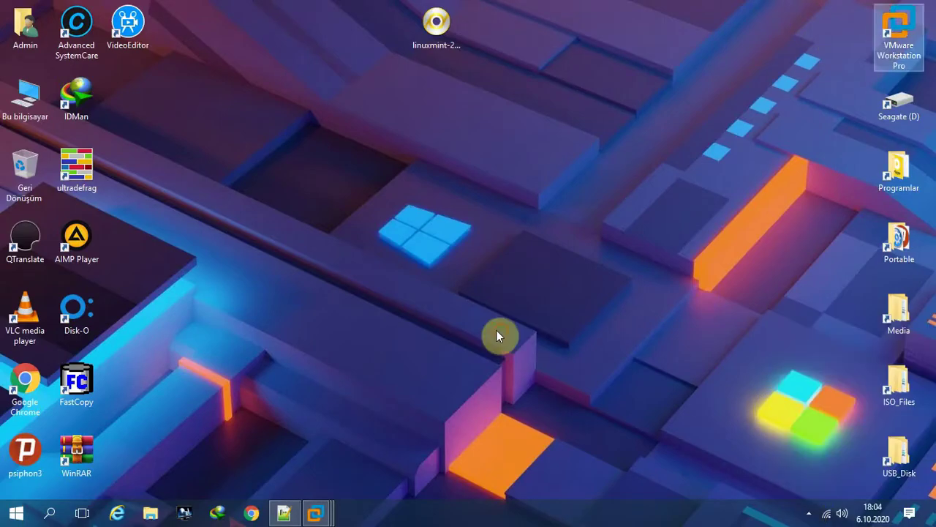
mouse_move(317, 510)
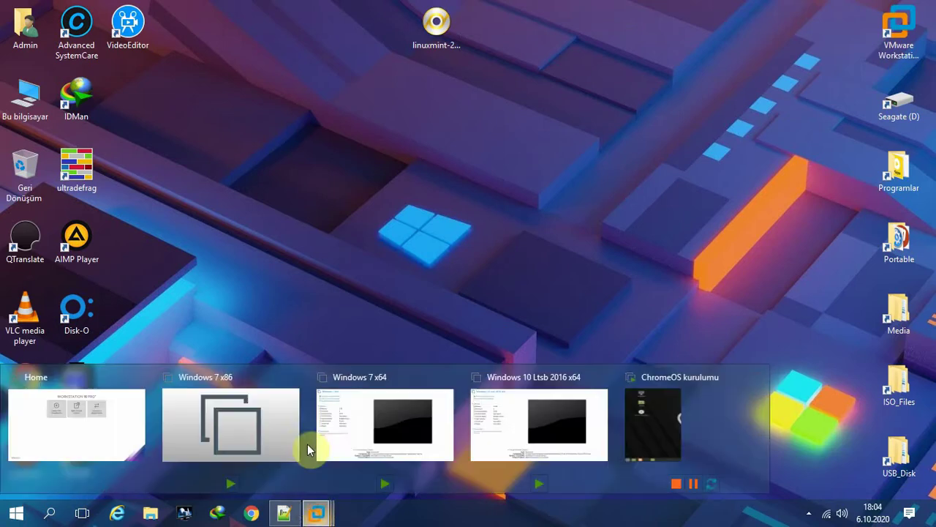
left_click(666, 405)
left_click(517, 290)
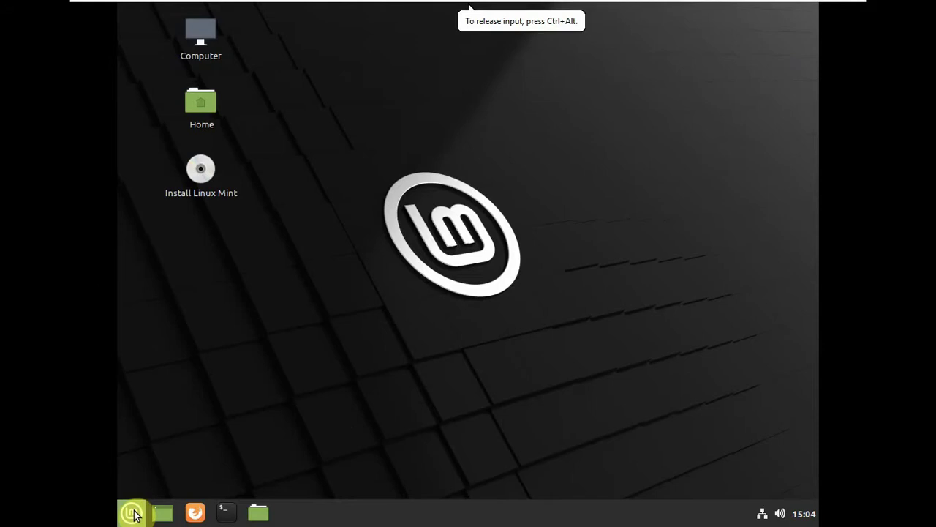
Open Computer on the Linux Mint desktop, search the File System for "chrome" and open the Chrome OS folder found in /cdrom
right_click(211, 36)
left_click(245, 46)
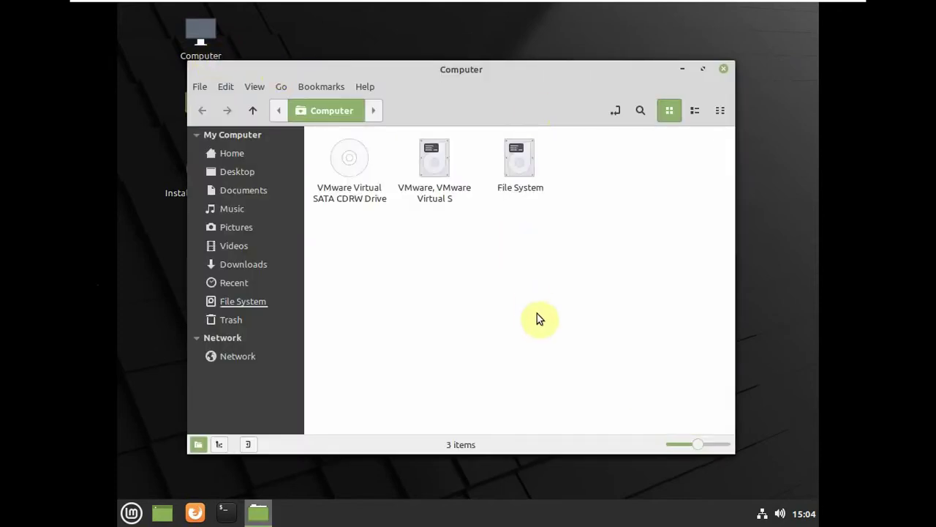
left_click(247, 303)
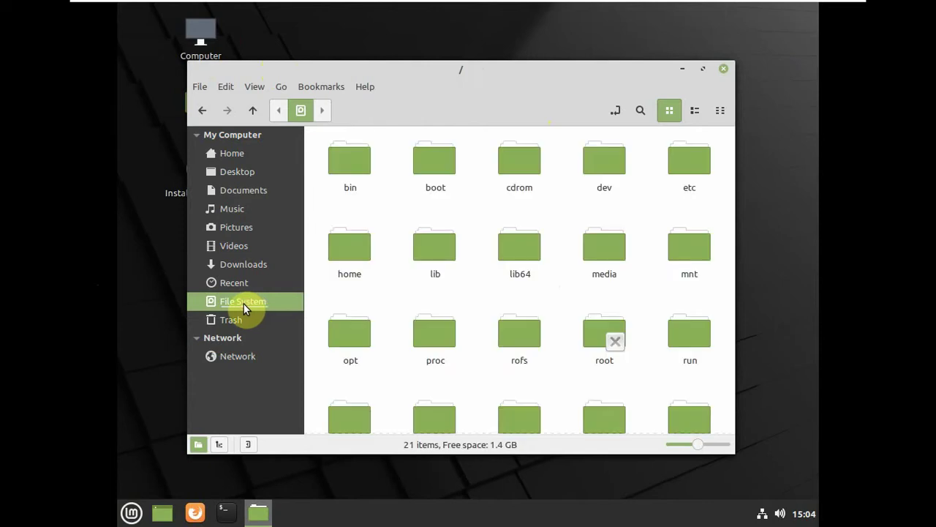
left_click(642, 110)
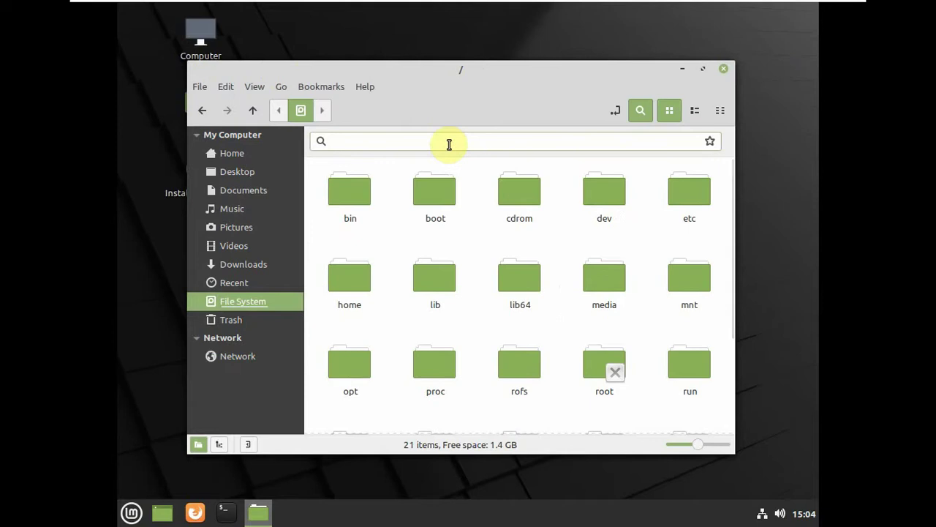
type("chrome")
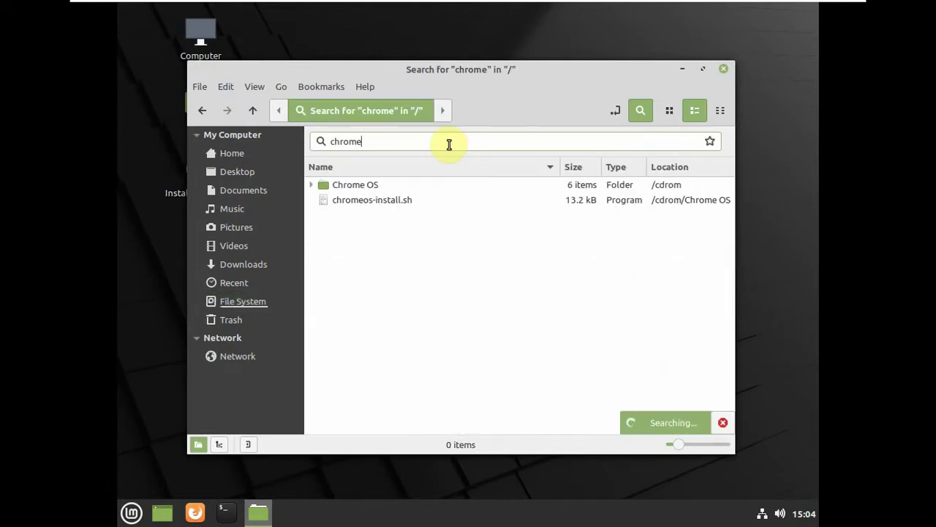
left_click(357, 188)
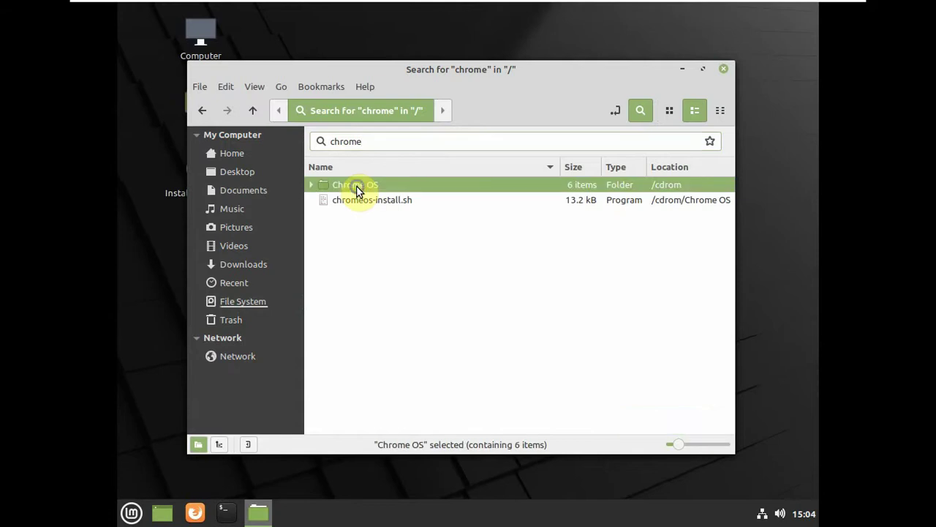
right_click(378, 188)
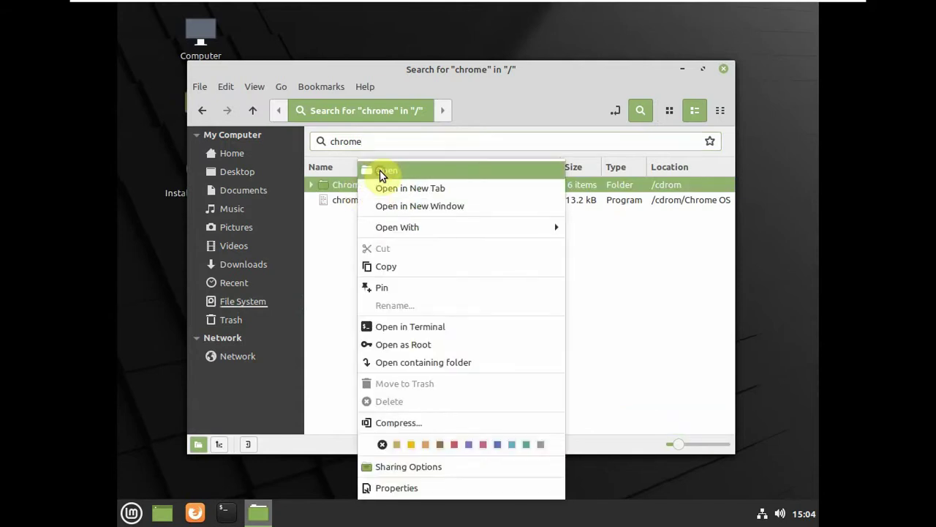
left_click(379, 169)
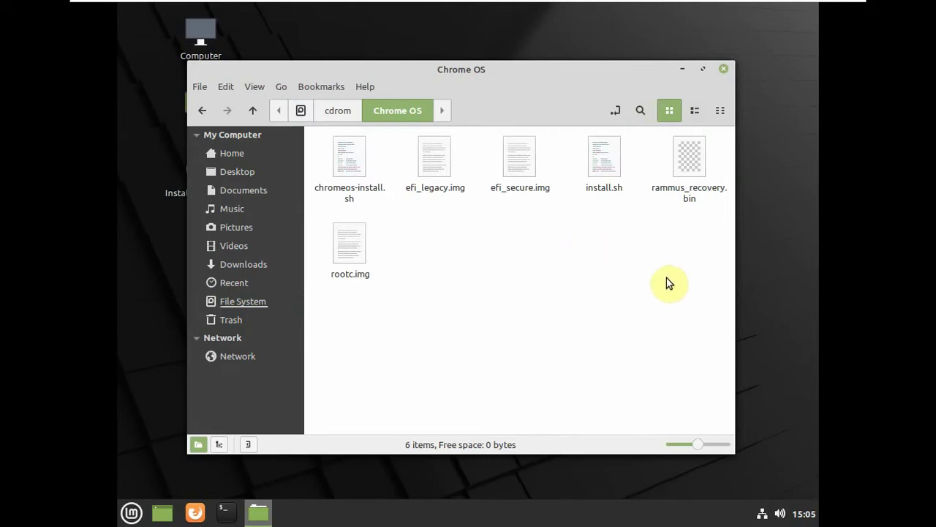
Open a terminal in the Chrome OS folder and move its window down so the installation files stay in view
left_click_drag(687, 278, 354, 166)
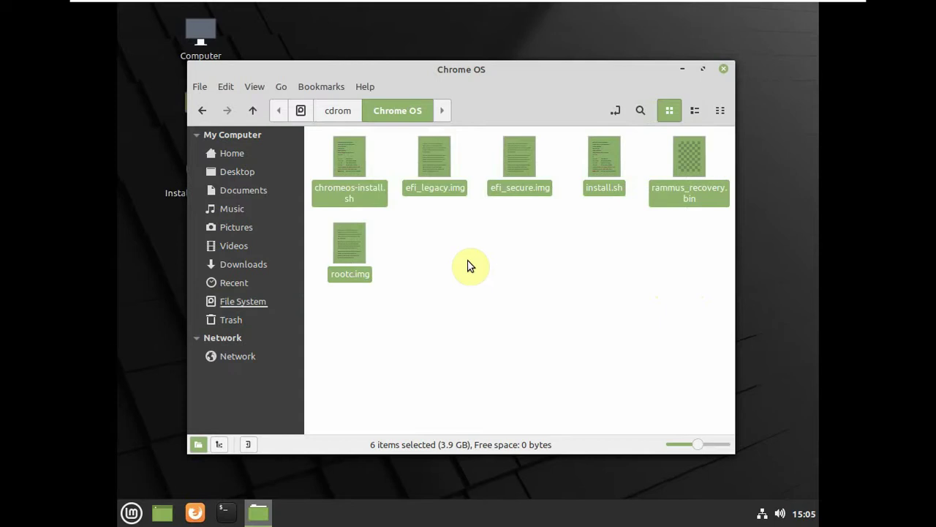
left_click(472, 262)
right_click(542, 251)
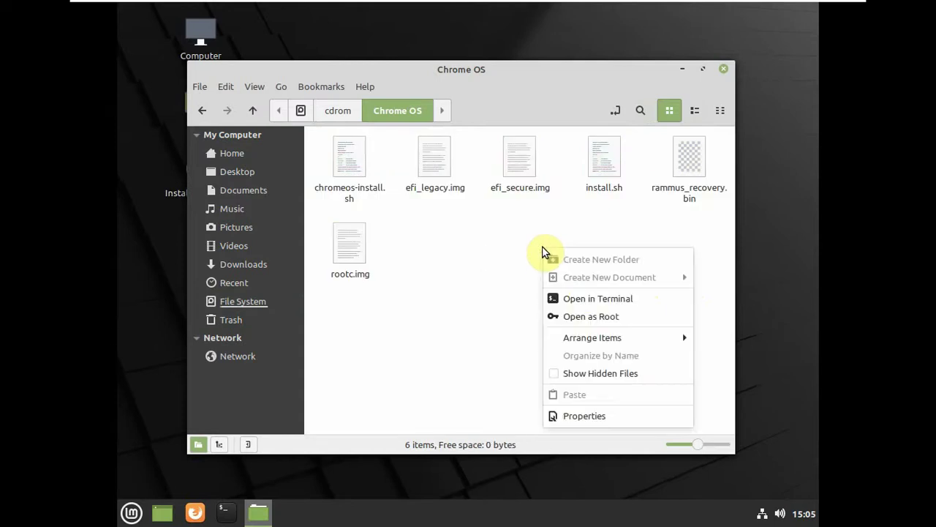
left_click(641, 303)
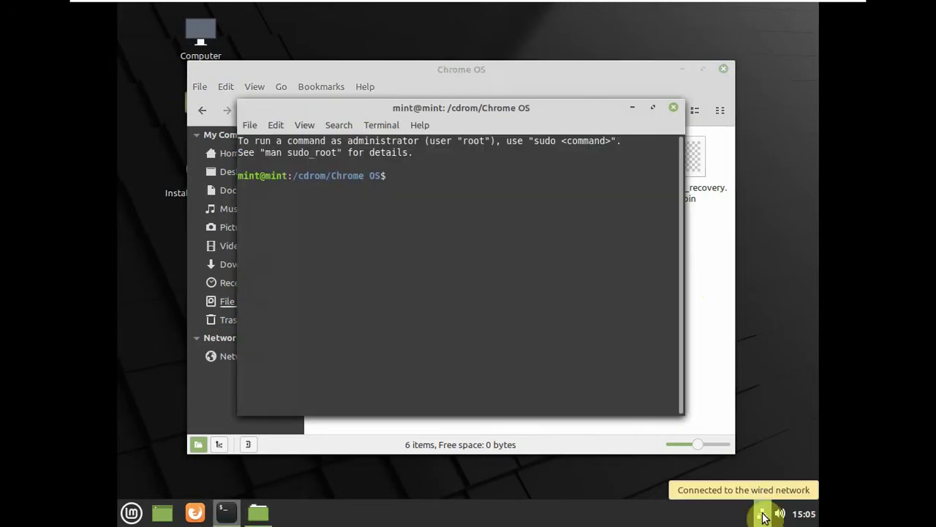
left_click_drag(533, 107, 572, 226)
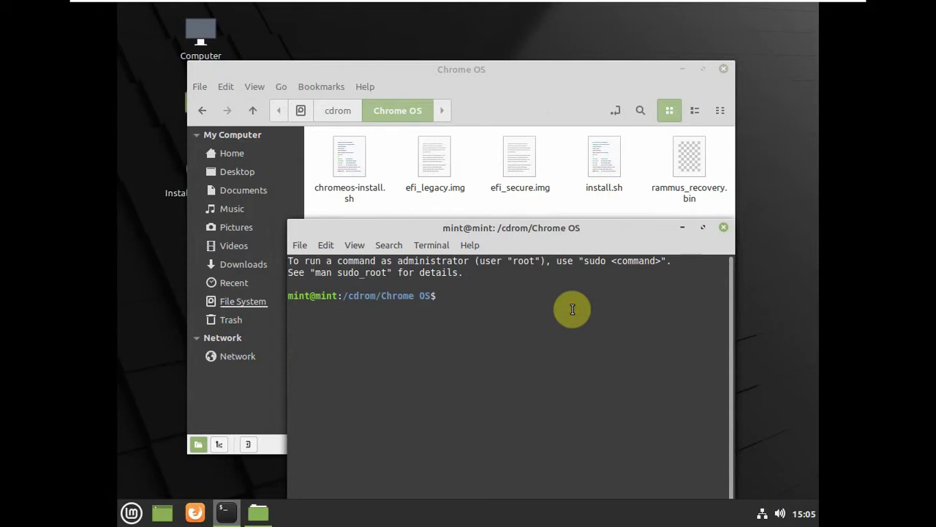
Enter the command "sudo sh install.sh" without running it, and close the terminal and the file manager
type("sudo sh install")
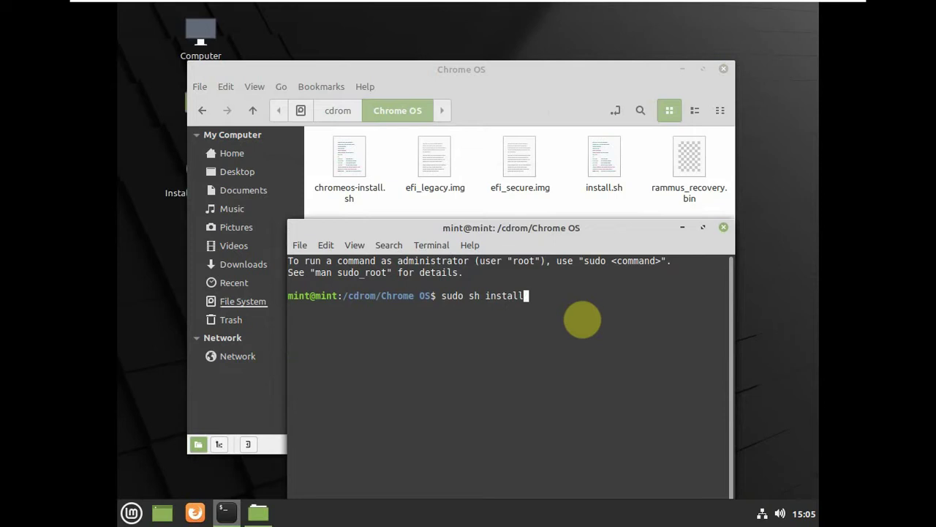
type(".sh")
left_click(582, 320)
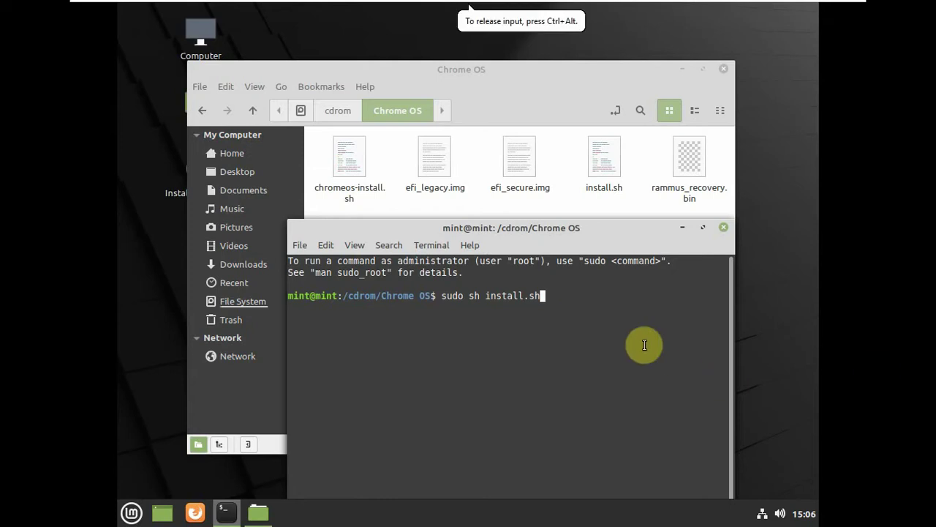
left_click(722, 228)
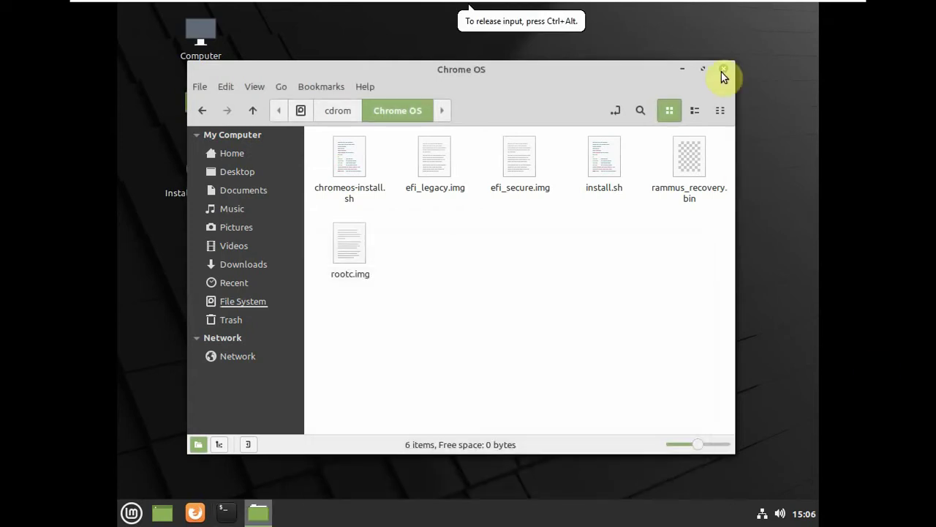
left_click(722, 71)
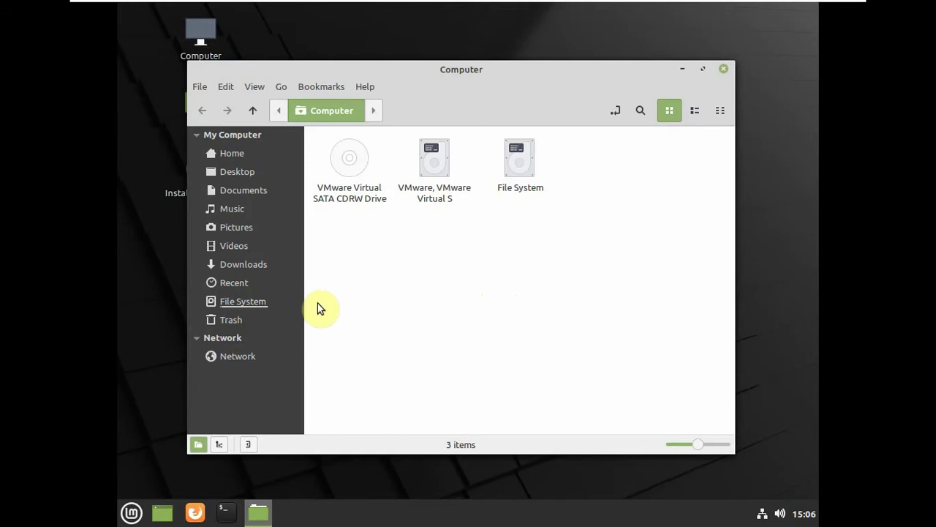
Search the File System for "chrome" again and reopen the Chrome OS folder
left_click(276, 303)
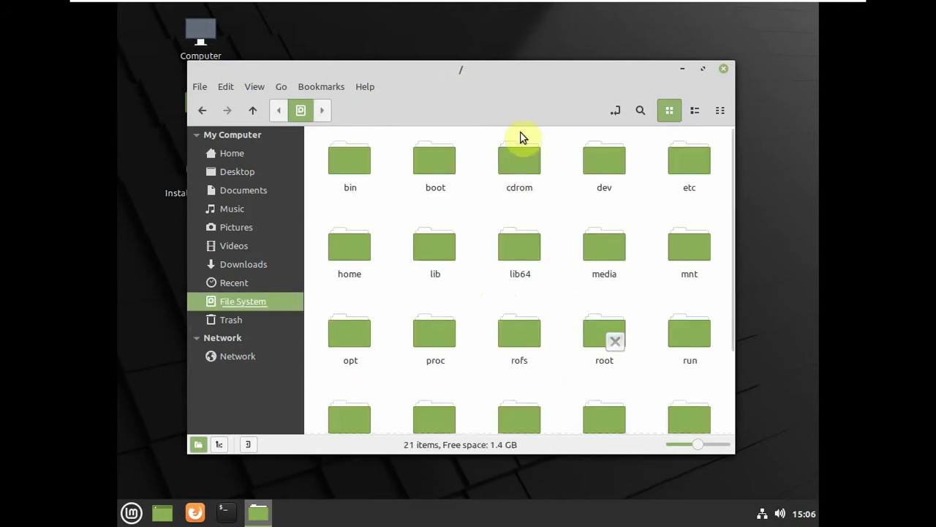
left_click(640, 110)
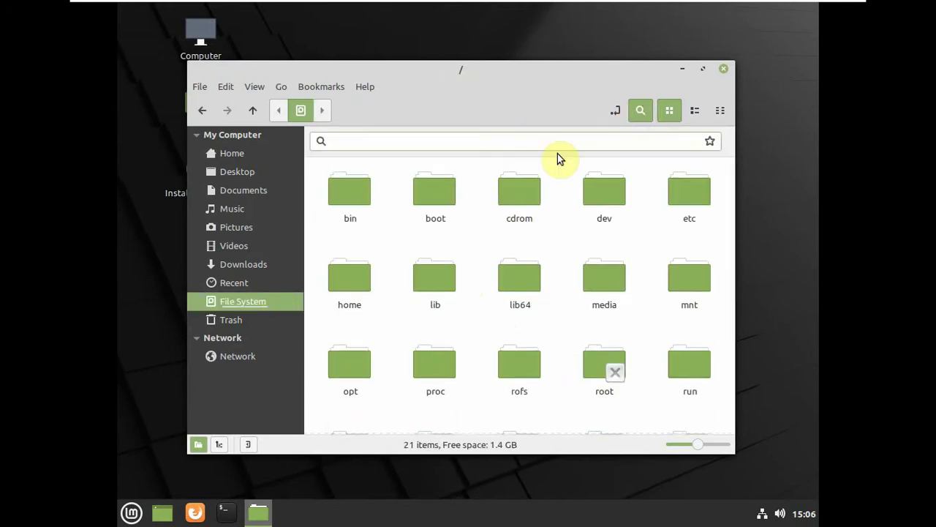
type("chrome")
key("Return")
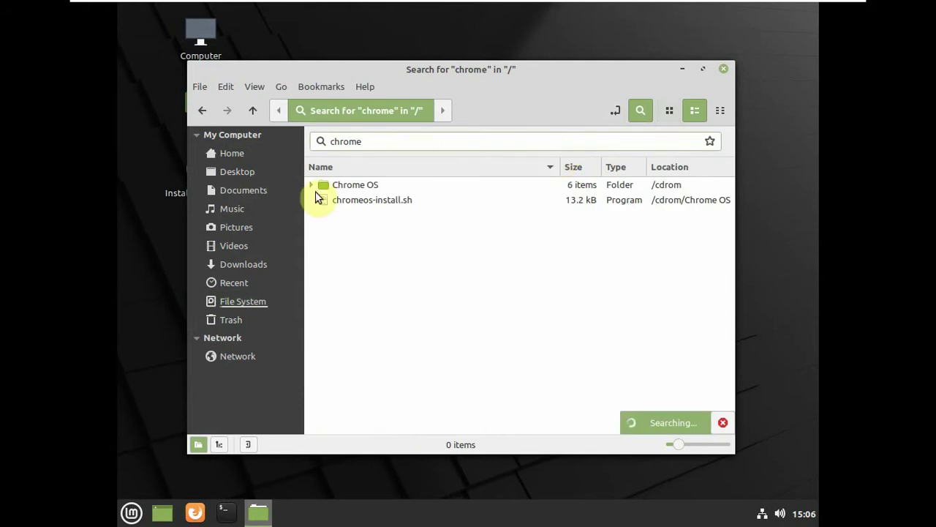
double_click(356, 186)
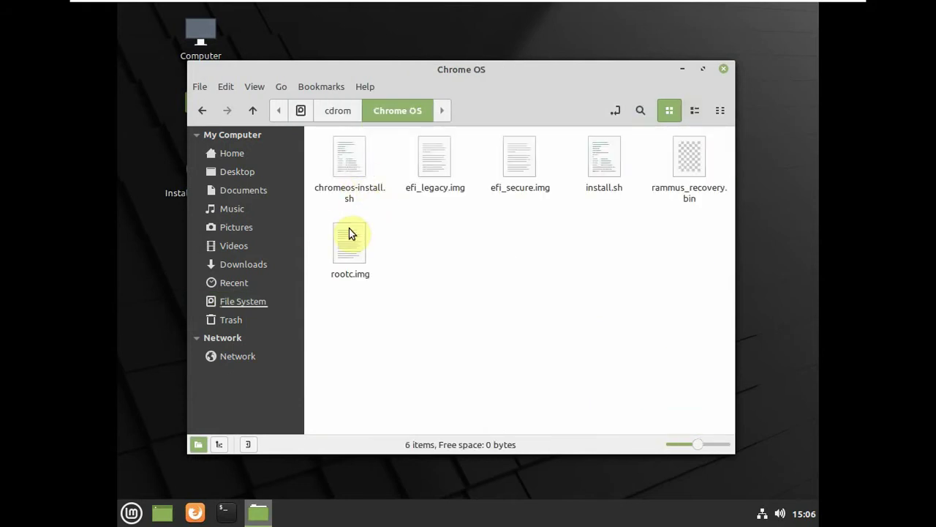
Open another terminal in the Chrome OS folder and place its window below the install.sh file
left_click(620, 192)
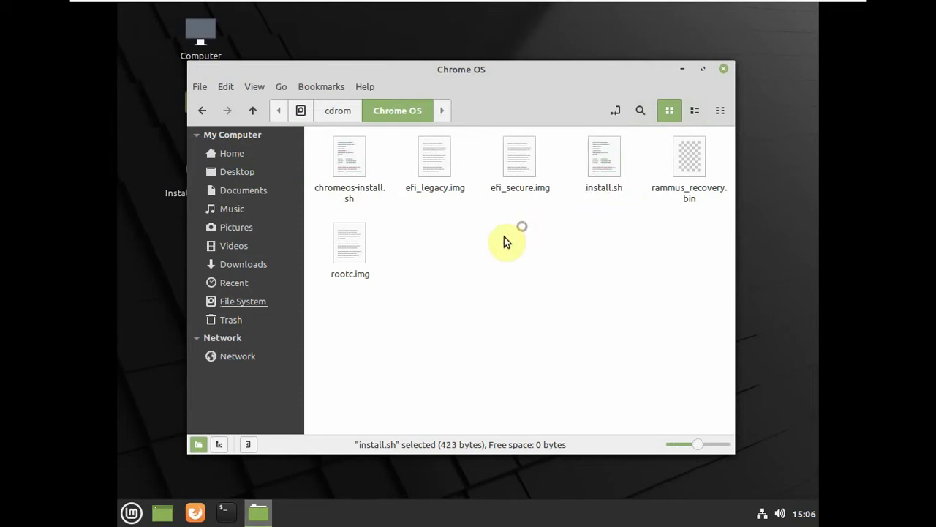
right_click(464, 241)
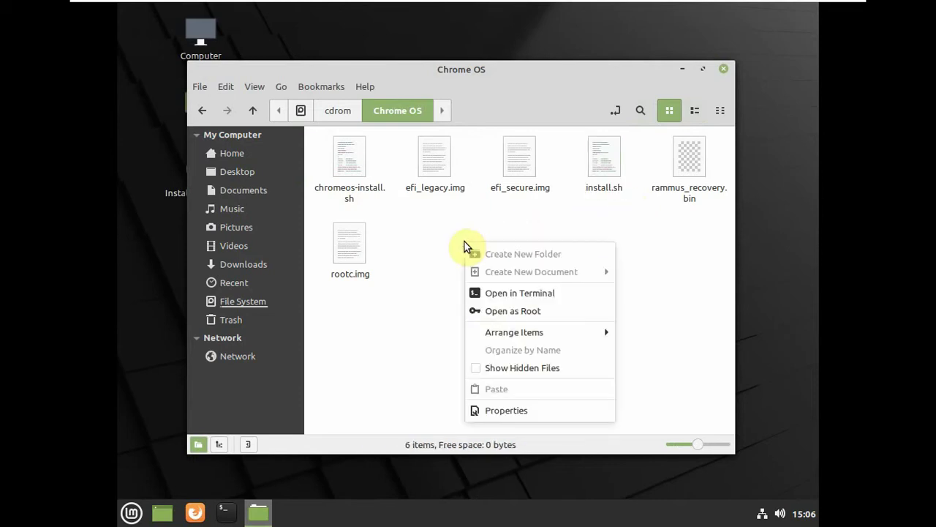
left_click(565, 292)
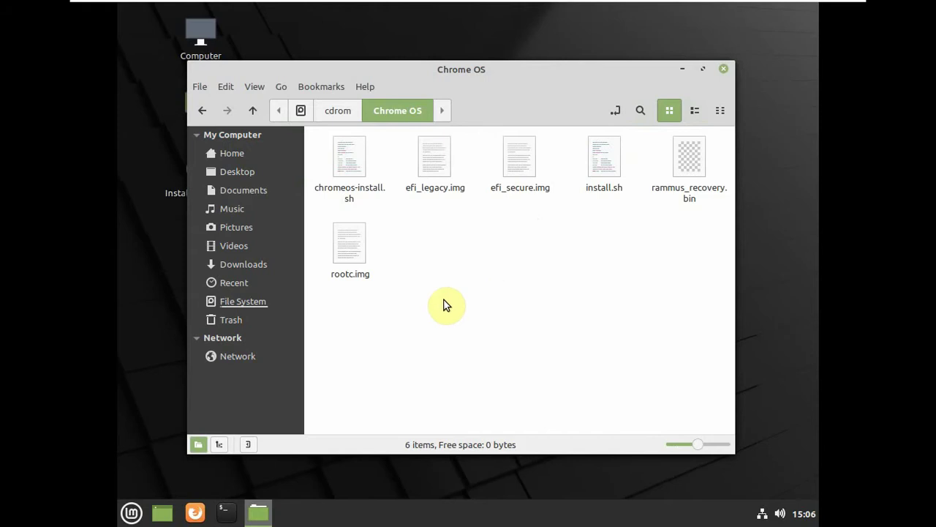
left_click_drag(460, 117, 534, 350)
Write "sudo sh install.sh" in the new terminal without executing it, and close both open windows
type("sudo ")
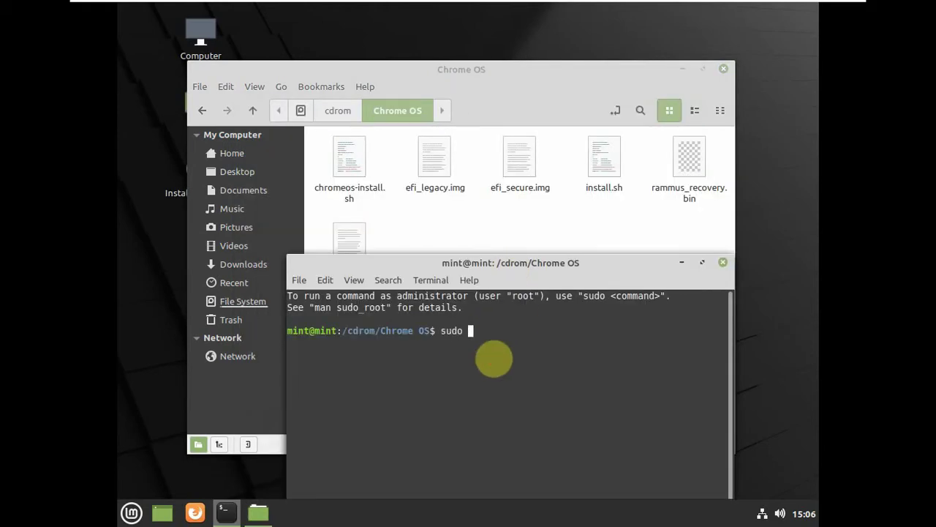
type("sh install.sh")
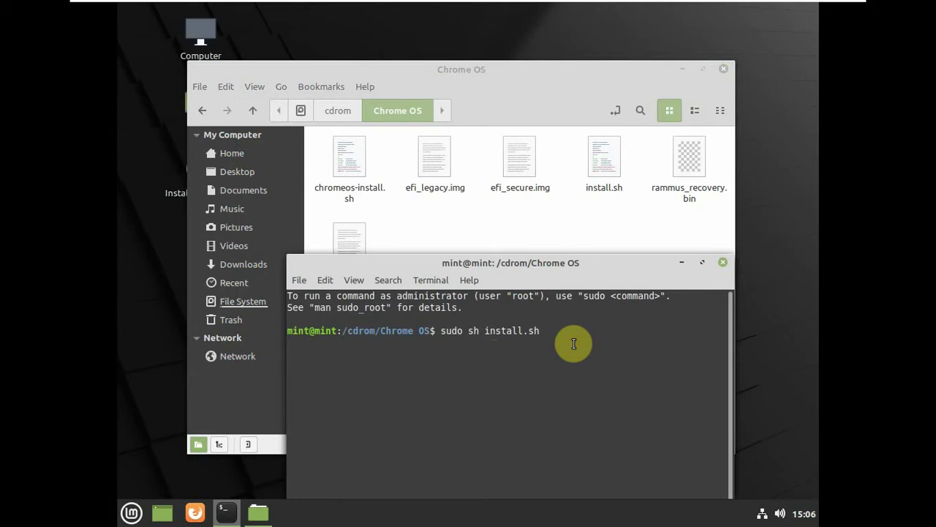
left_click(723, 264)
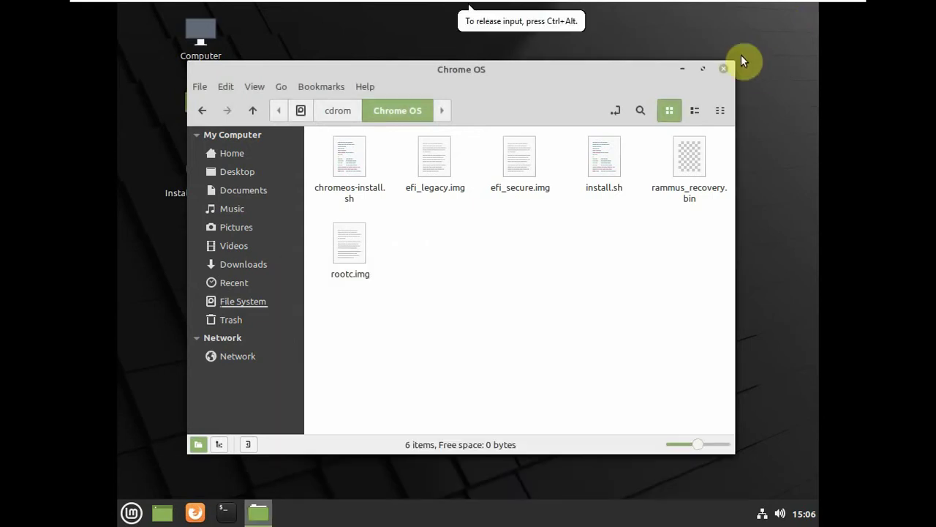
left_click(723, 68)
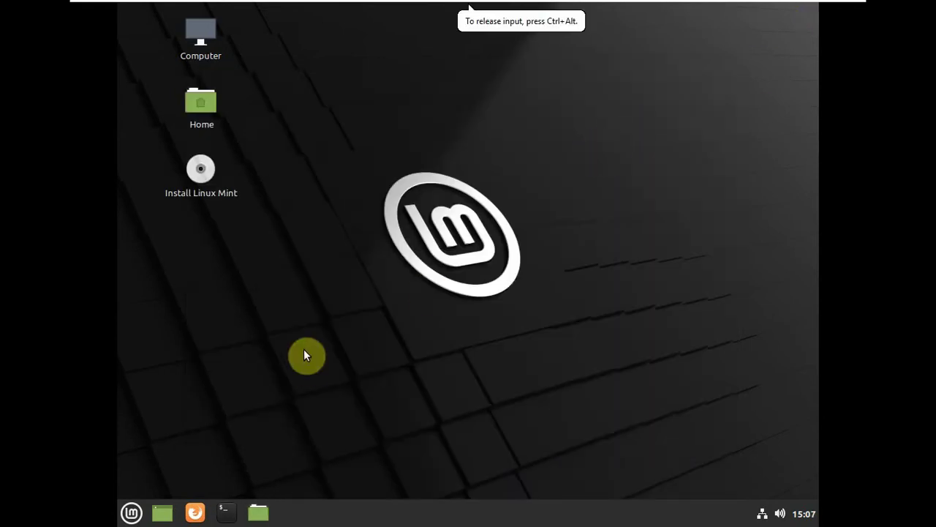
Shut down the Linux Mint live session in the virtual machine
left_click(131, 511)
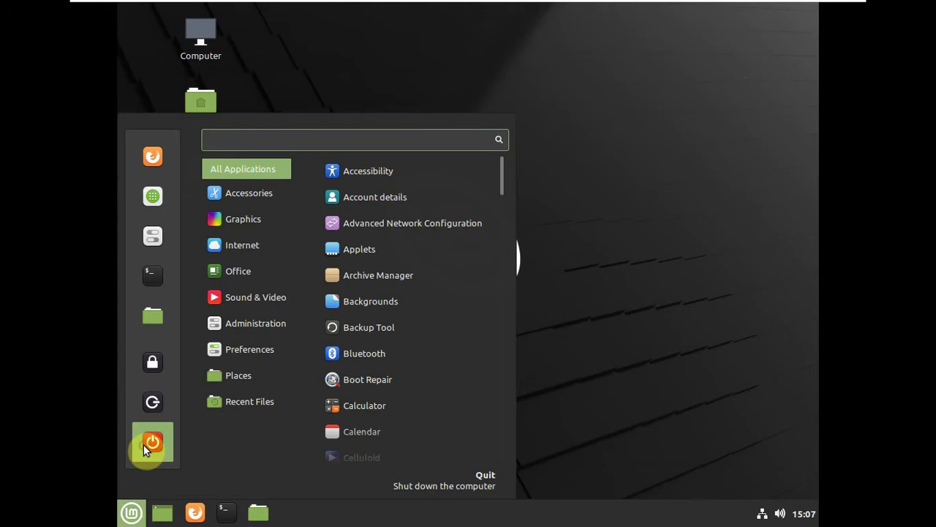
left_click(145, 444)
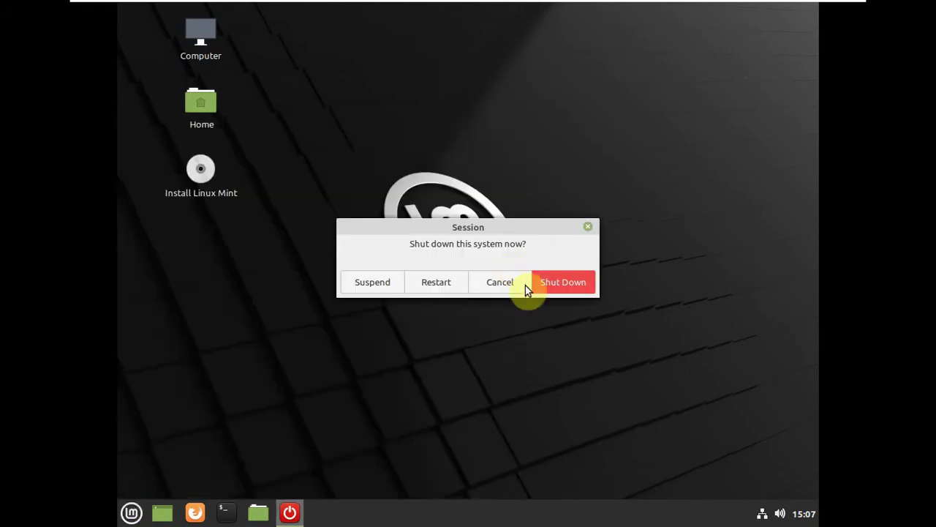
left_click(564, 282)
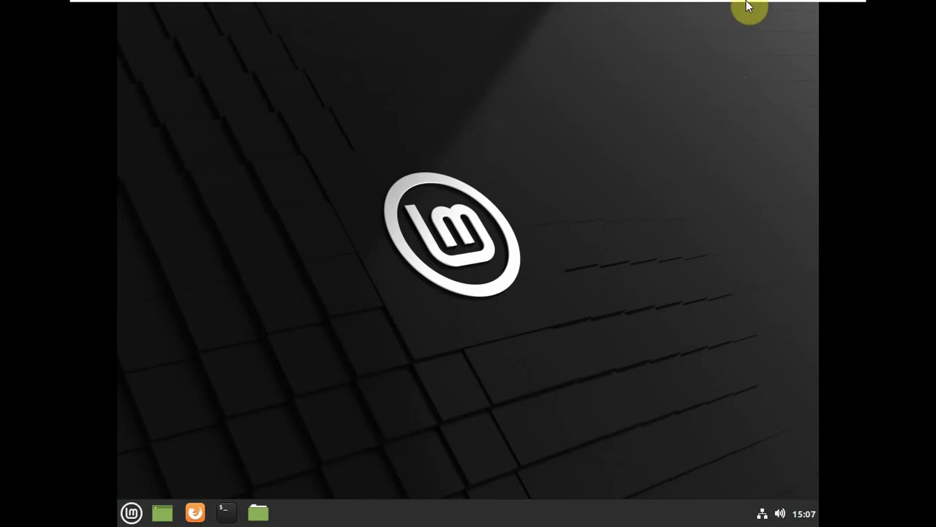
Minimize the virtual machine and select the linuxmint-20-cinnamon-64bit ISO on the Windows desktop
left_click(811, 9)
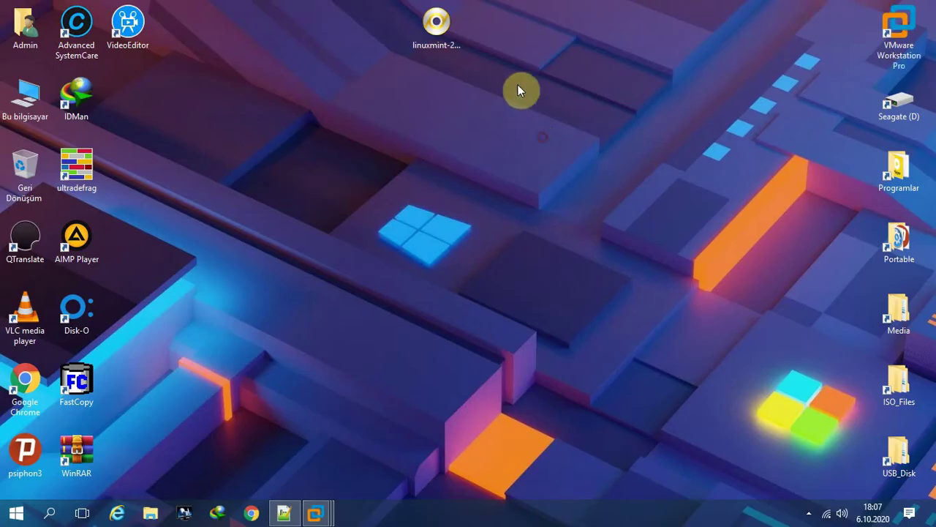
left_click(436, 25)
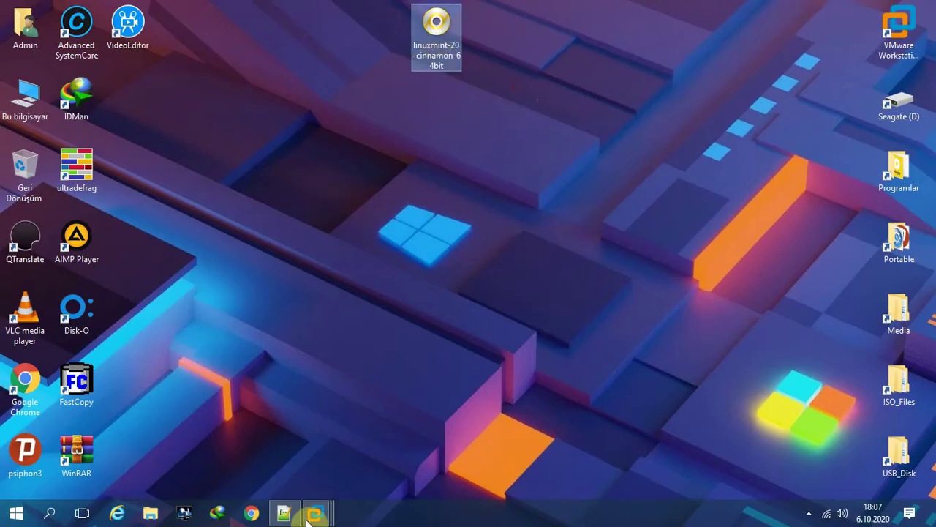